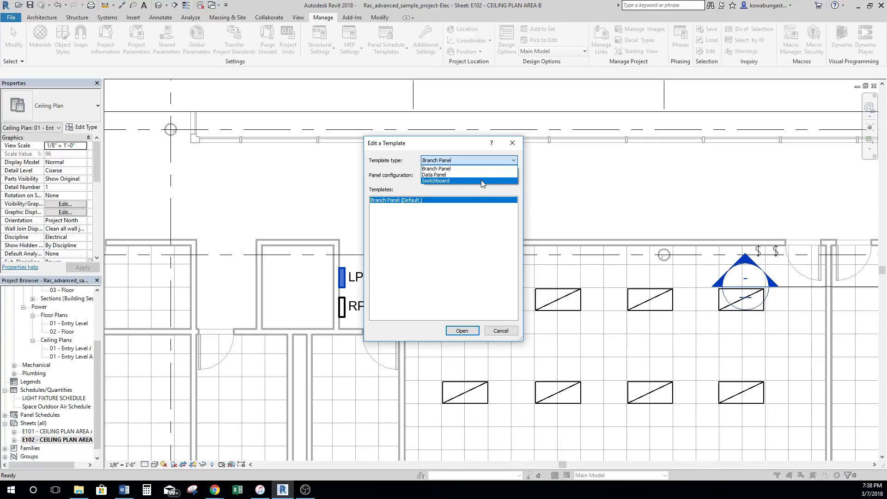
- Open the default Branch Panel template with the Two Columns, Circuits Across configuration for editing
click(483, 168)
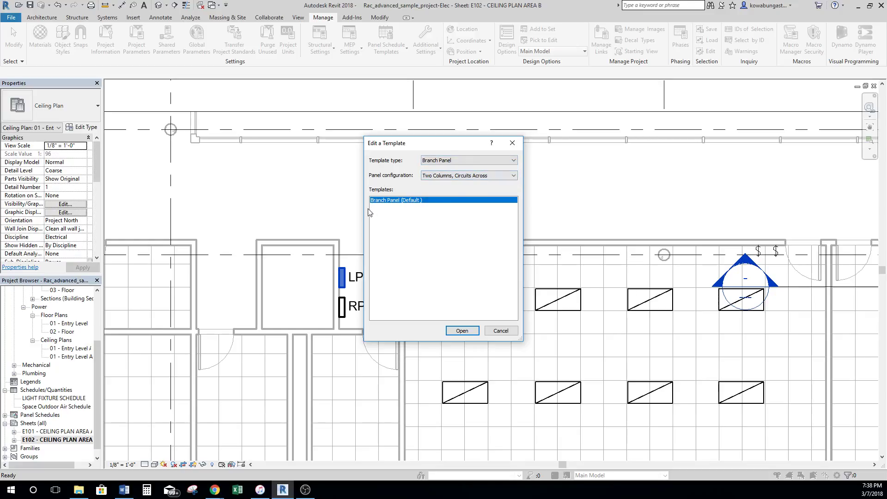
click(459, 331)
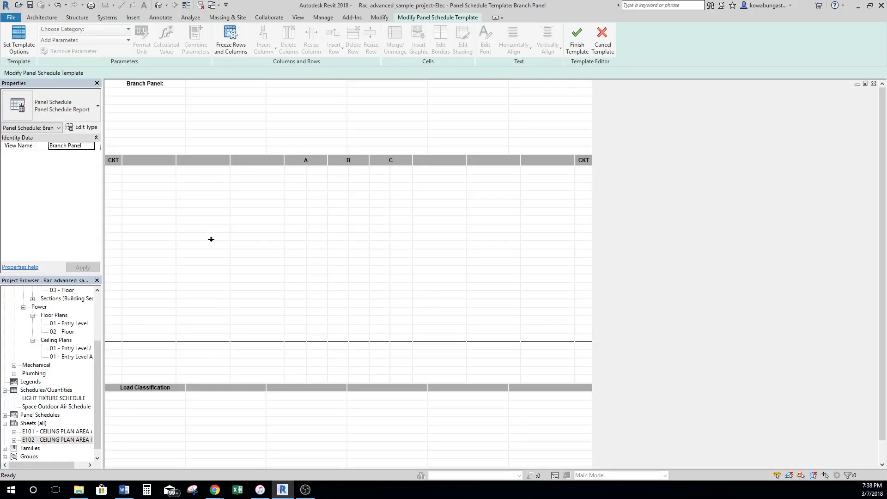
- In the template's general options, base the slot count on the maximum number of one-pole breakers and enable Thin Lines borders outside and between parts
click(19, 39)
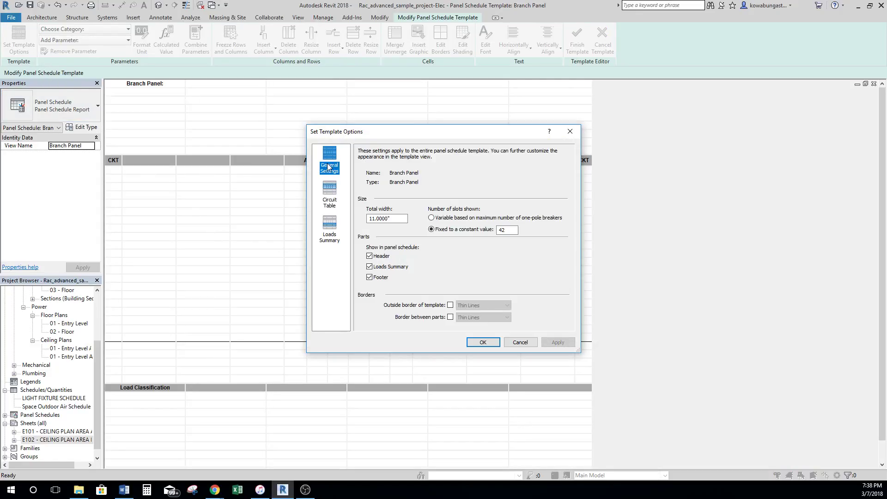
click(470, 221)
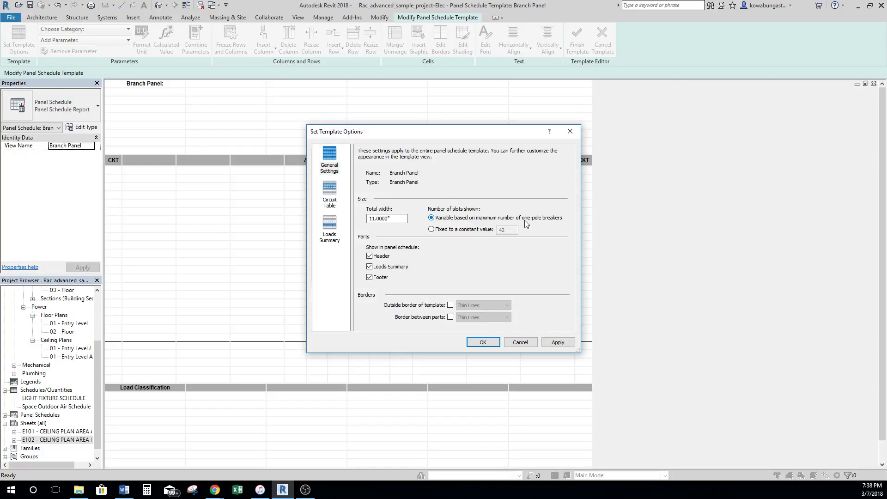
click(450, 305)
click(450, 317)
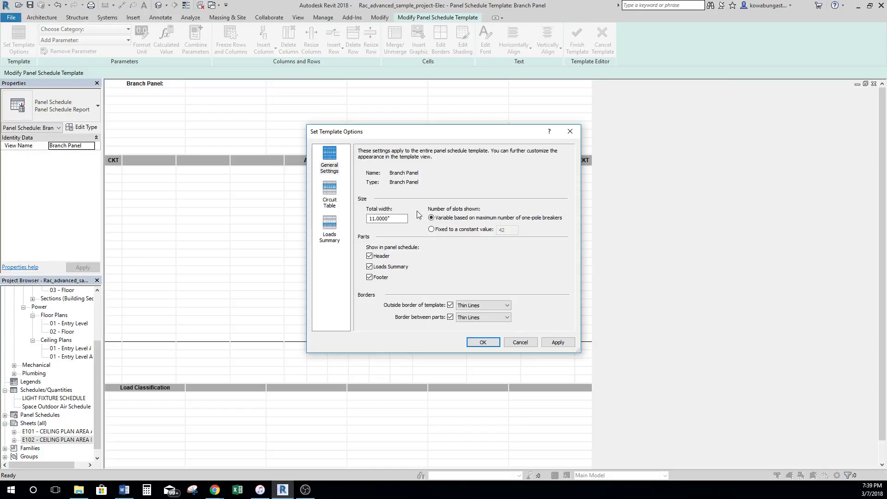
- Compare the circuit table's load display formats, finishing on Loads in Split Columns by Phase
click(329, 196)
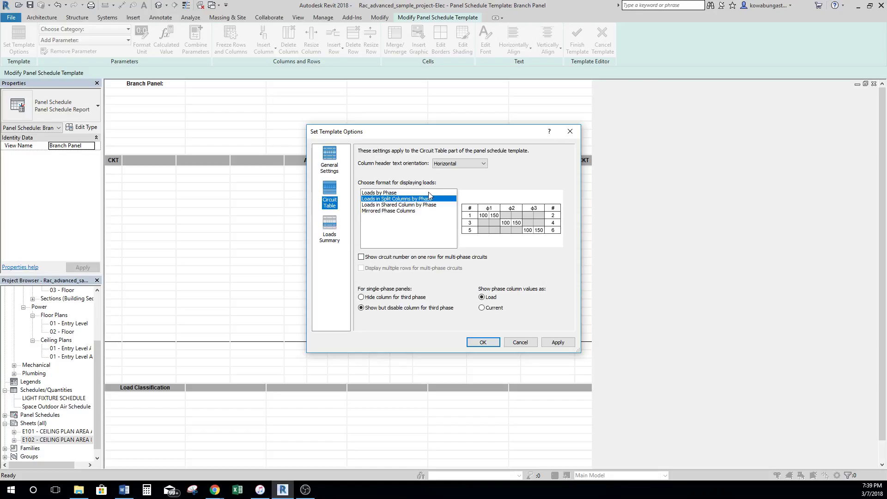
click(390, 193)
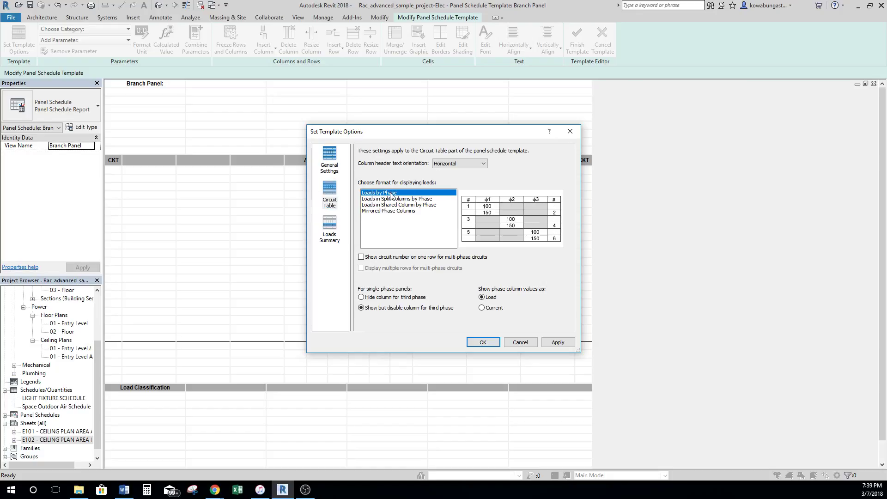
click(418, 199)
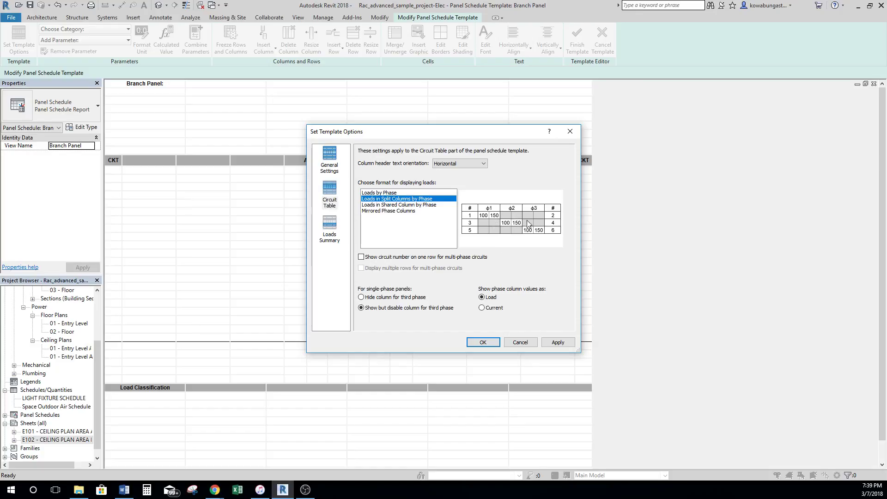
click(422, 205)
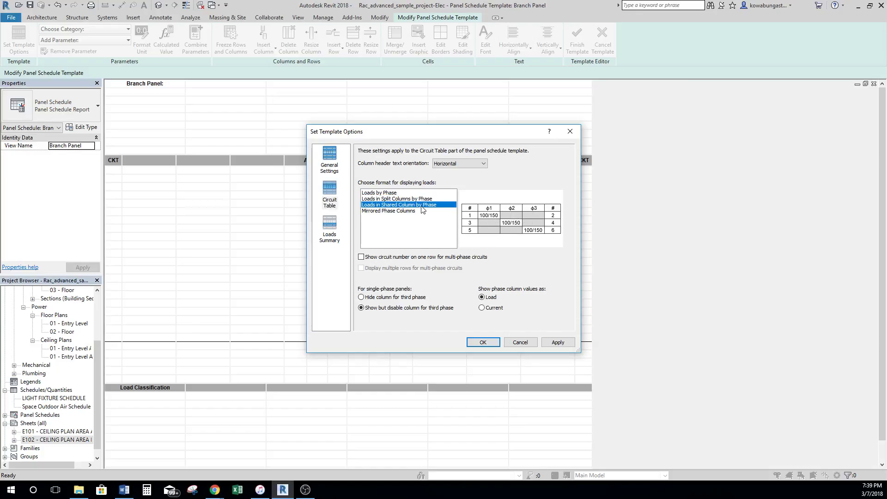
click(416, 199)
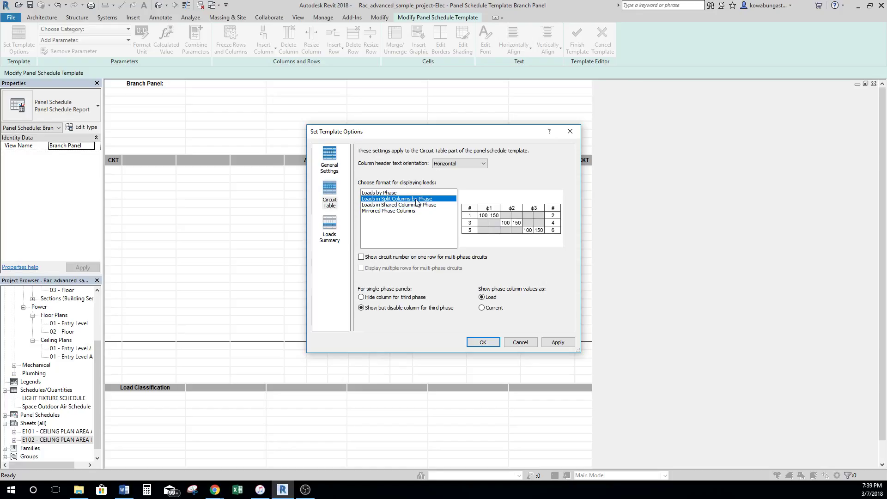
click(401, 211)
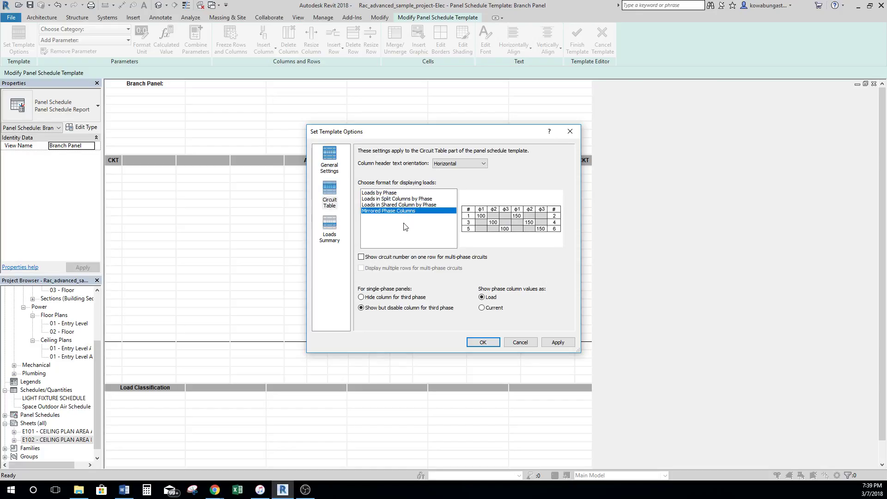
click(402, 199)
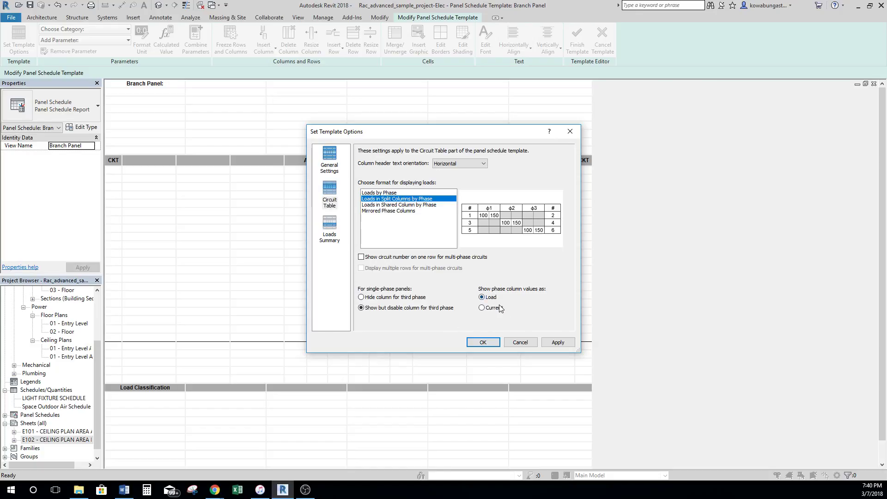
- Set the loads summary to show only loads that are connected to the panel, and accept the template options
click(335, 238)
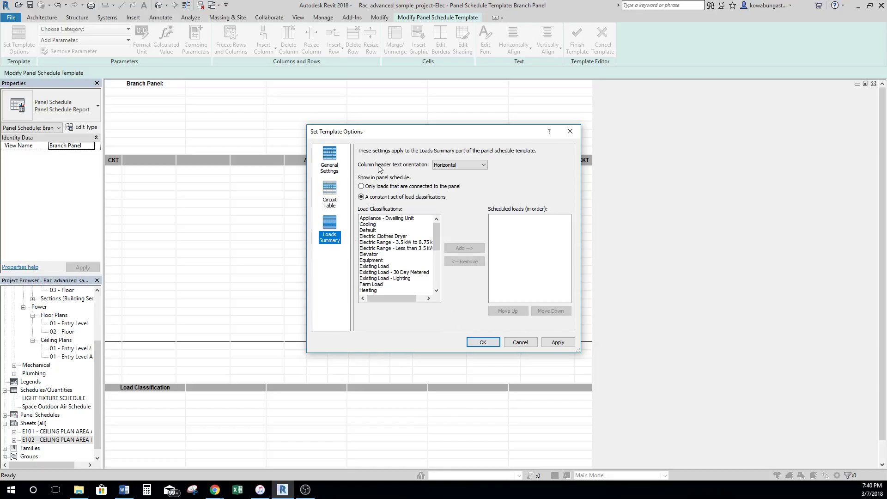
click(423, 188)
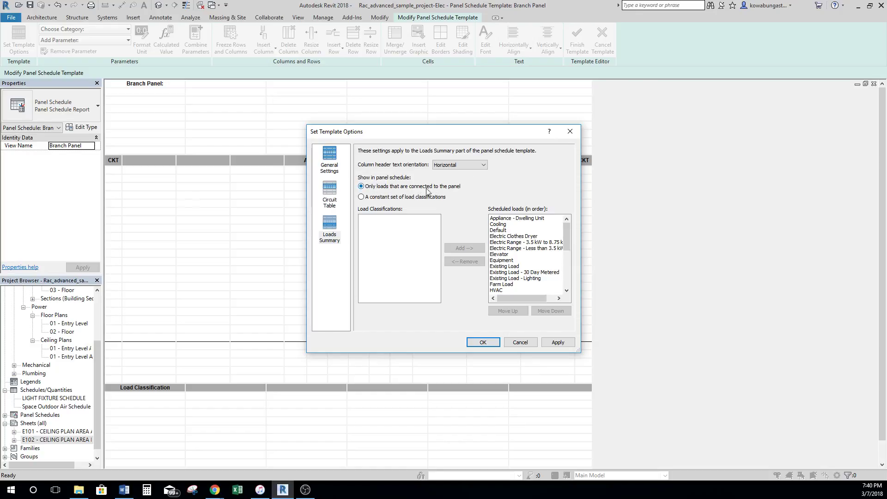
mouse_move(566, 238)
mouse_down()
mouse_move(563, 275)
mouse_move(567, 228)
mouse_up()
click(468, 341)
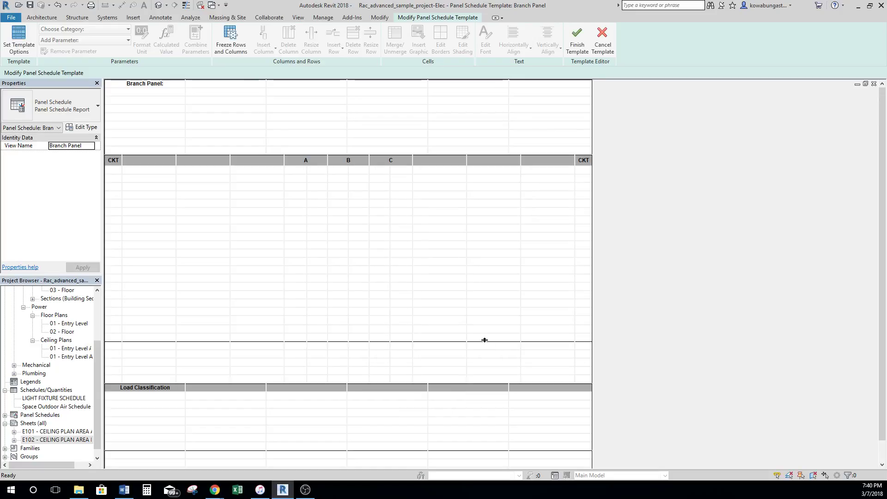
click(185, 160)
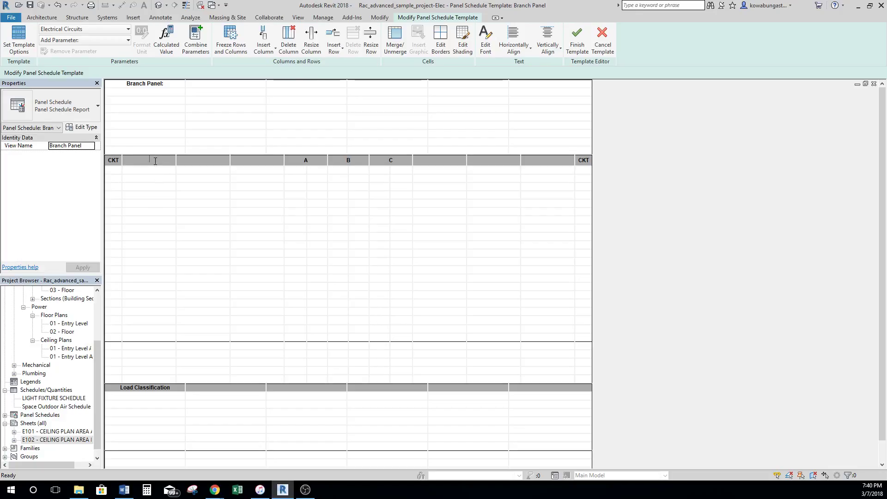
click(101, 42)
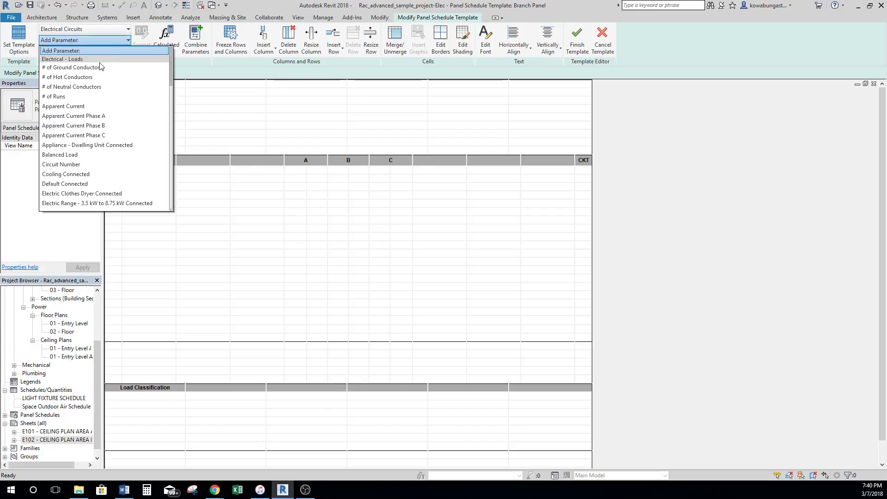
click(281, 206)
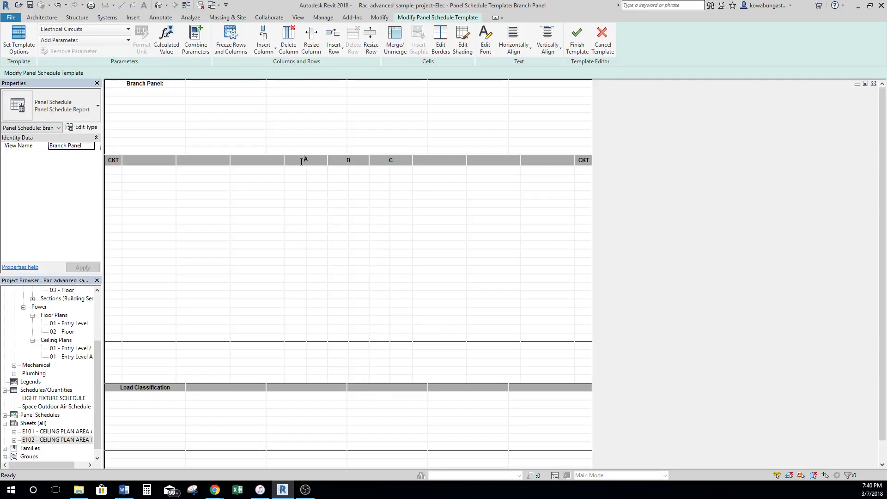
- Try to assign Apparent Current Phase A and Apparent Current Phase B to the A and B column headers
click(82, 41)
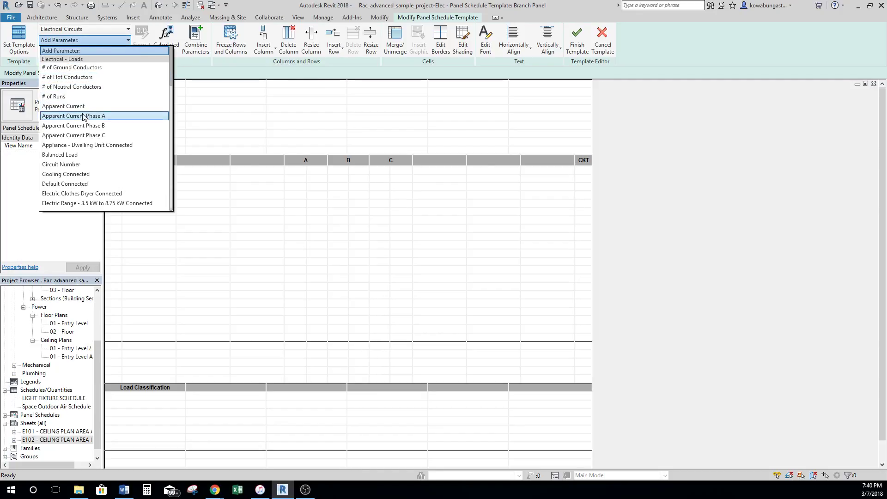
click(116, 119)
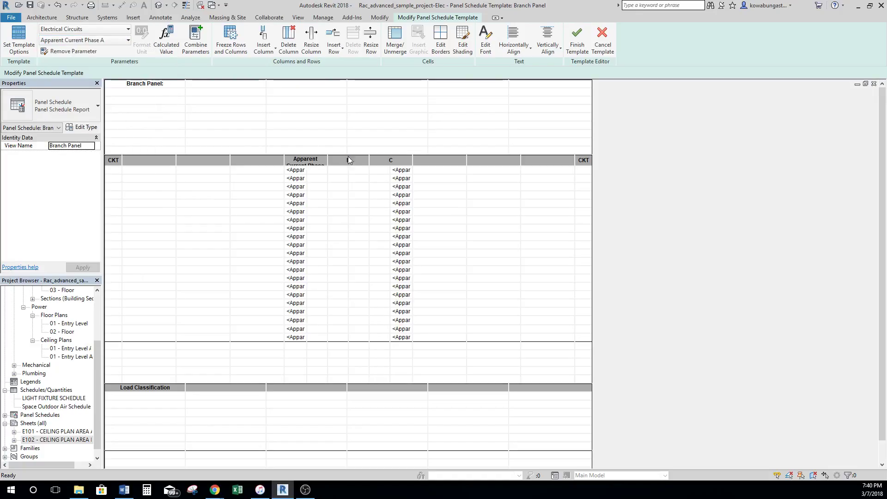
click(90, 41)
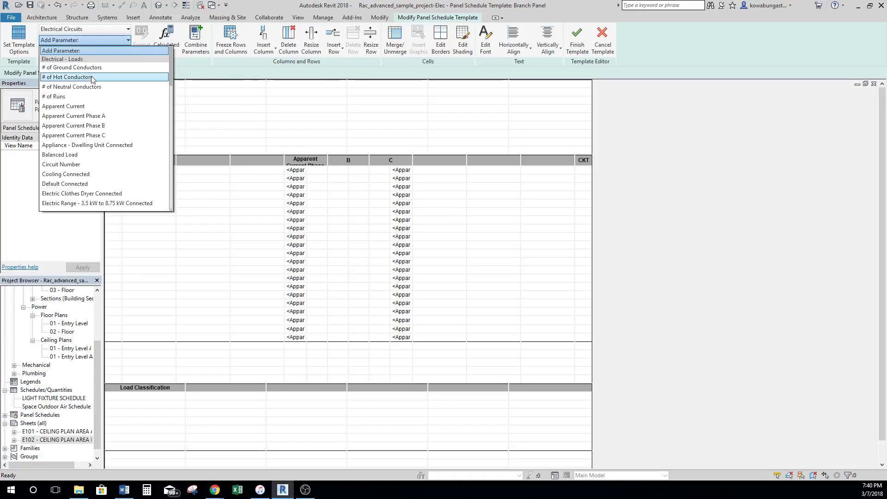
click(98, 125)
click(393, 162)
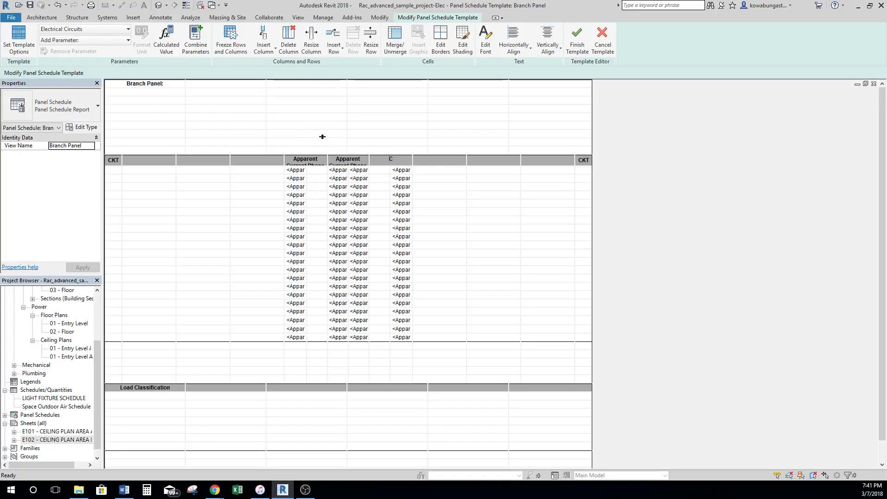
- Undo the last two parameter additions in the circuit table headers
click(66, 5)
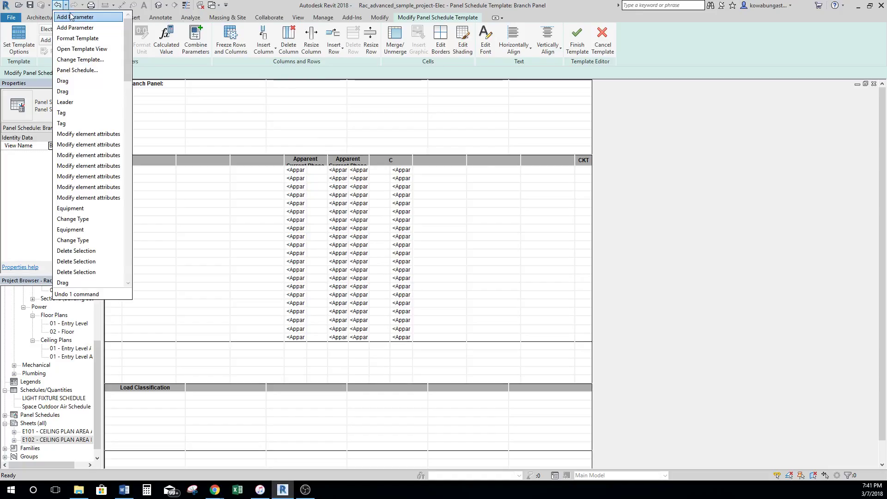
click(77, 28)
double_click(292, 162)
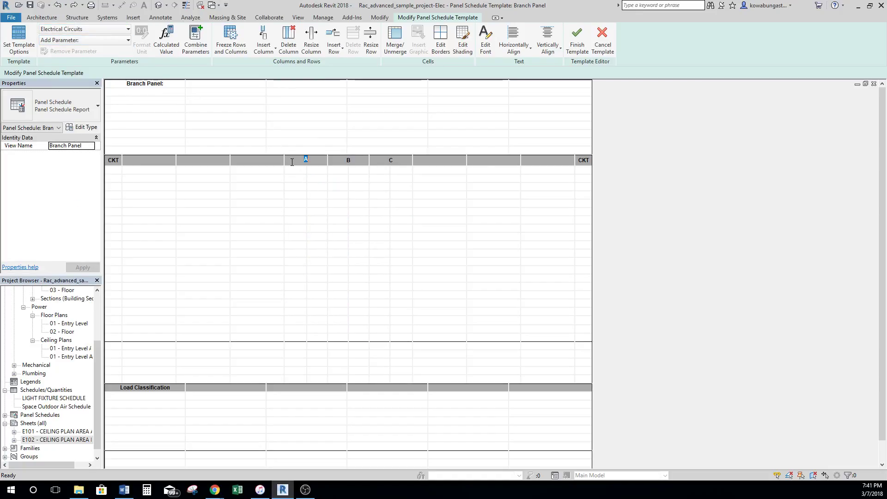
- Assign Apparent Current Phase A, Phase B and Phase C to the first circuit cells under the A, B and C columns respectively
click(297, 172)
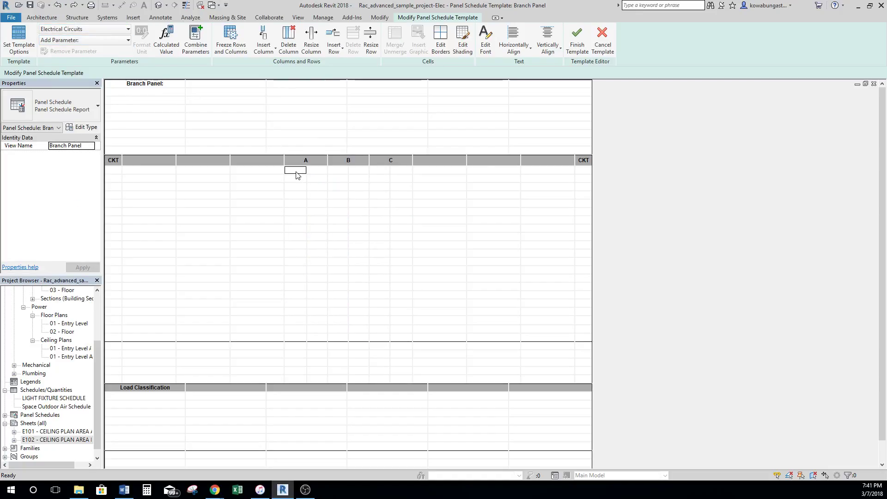
click(92, 40)
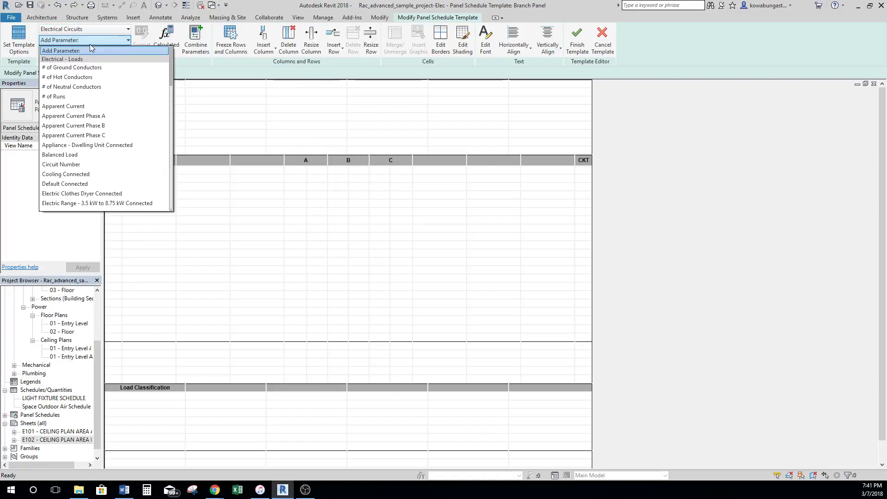
click(99, 116)
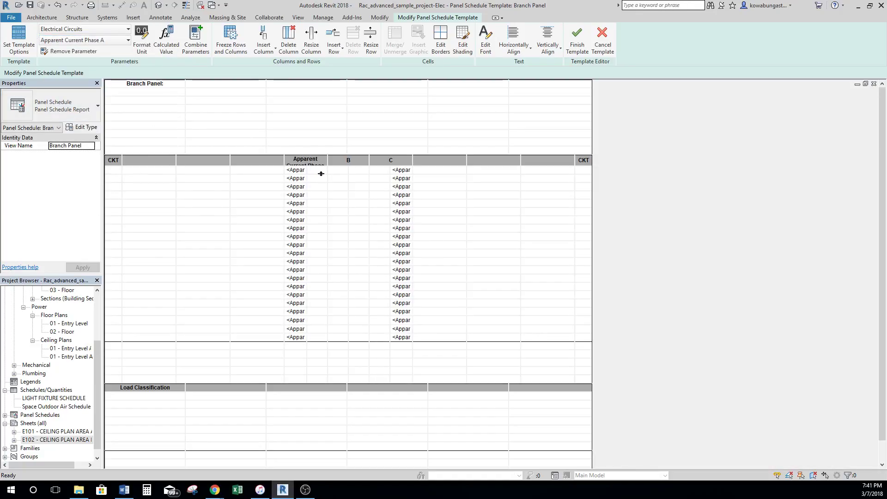
click(322, 171)
click(344, 173)
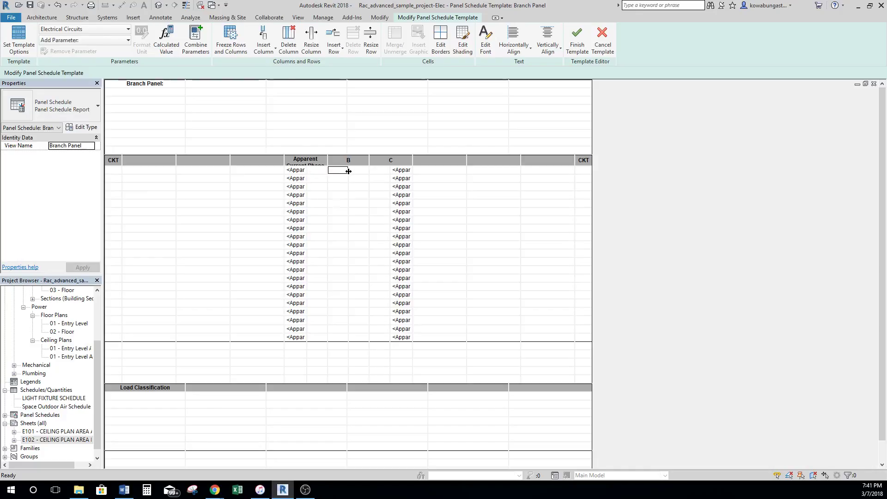
click(88, 41)
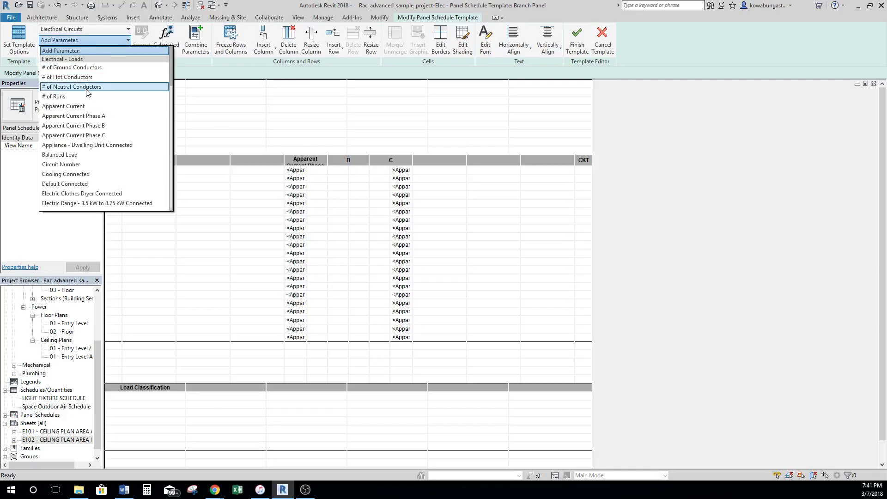
click(92, 125)
click(376, 175)
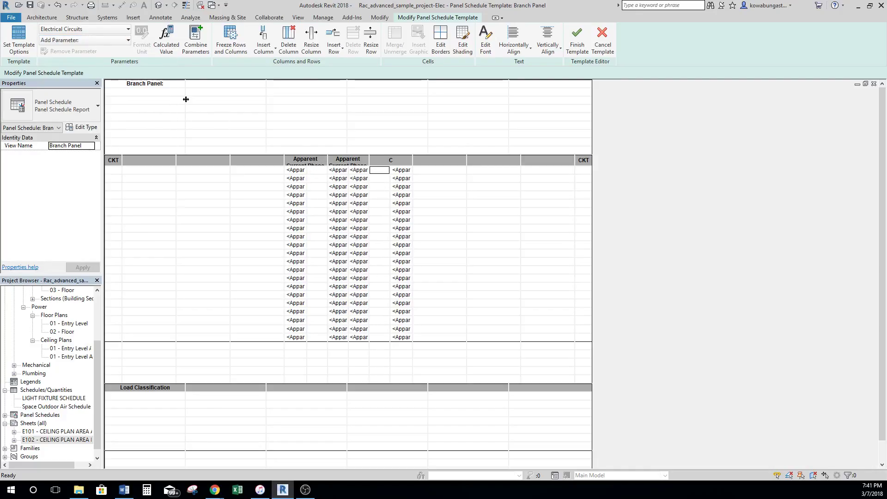
click(88, 41)
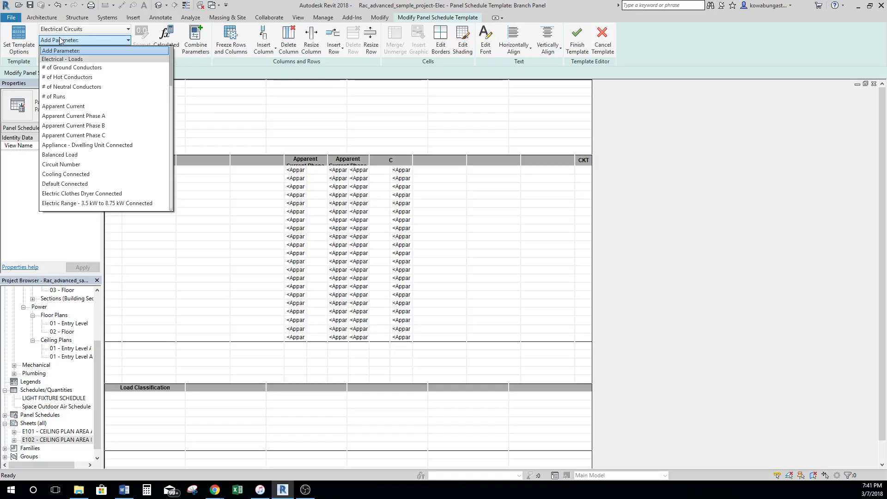
click(84, 135)
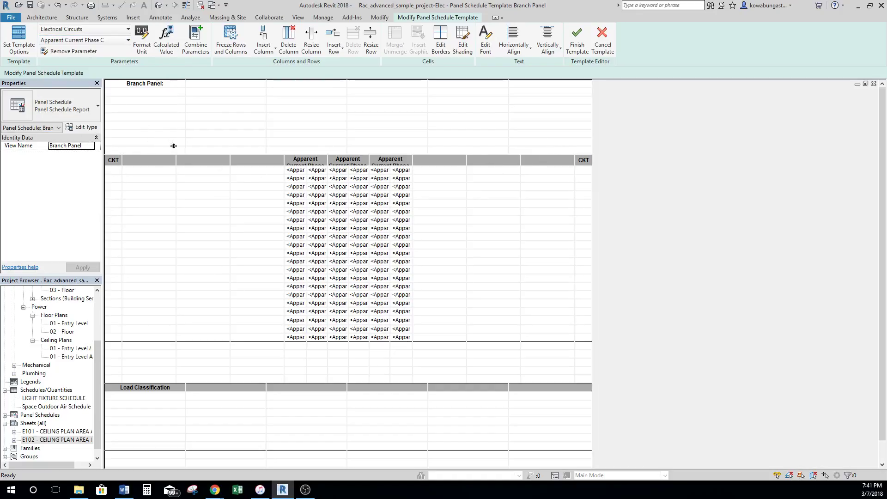
- Assign the Frame circuit parameter to the blank column immediately beside the Apparent Current Phase A column
click(173, 170)
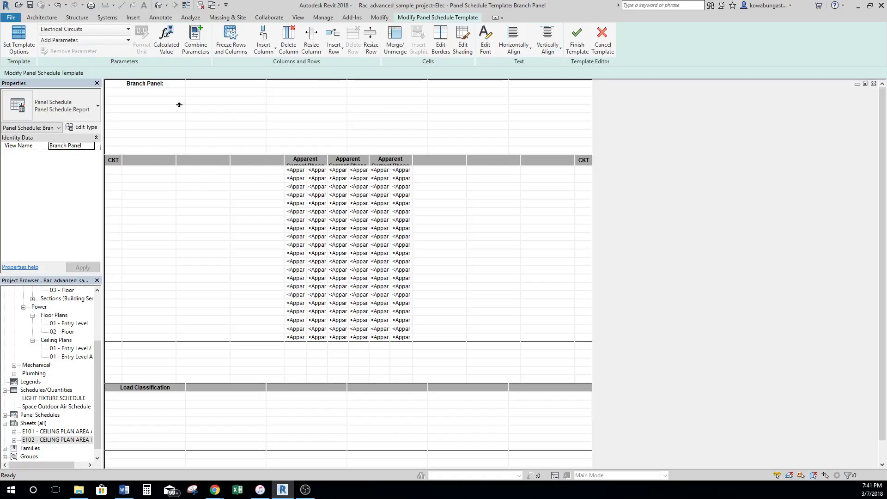
click(92, 41)
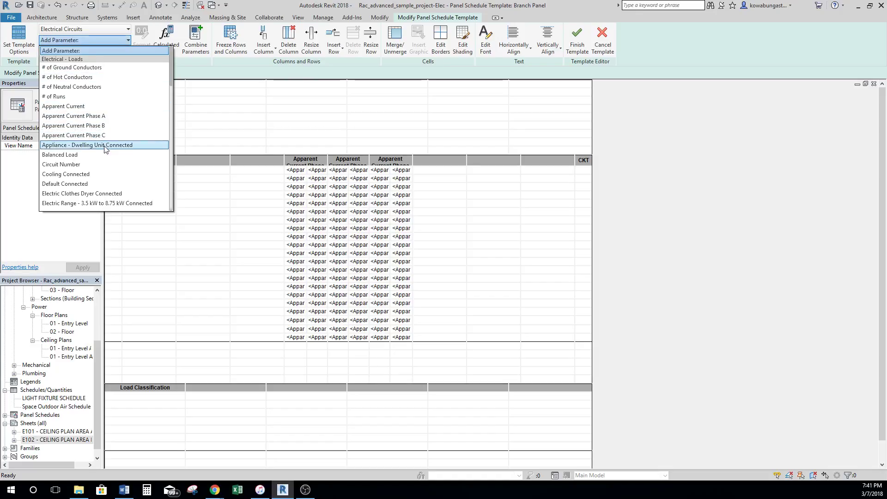
scroll(112, 155, down, 1)
scroll(112, 155, down, 2)
scroll(112, 154, down, 3)
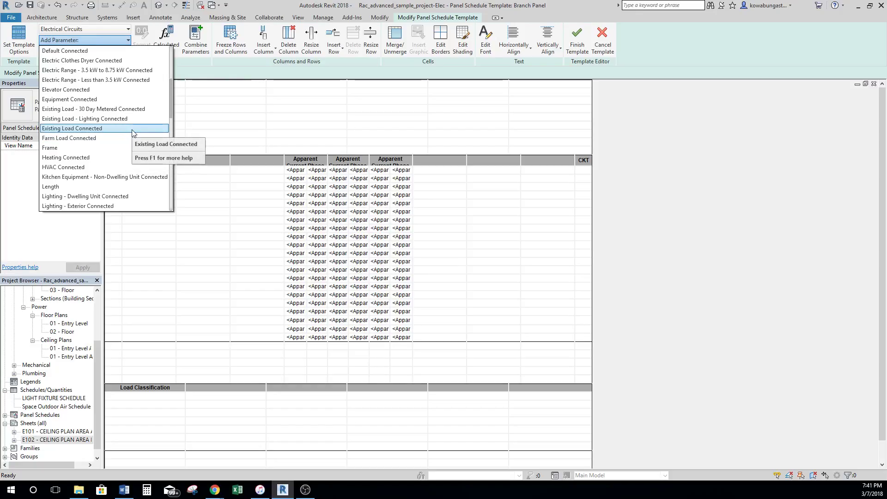
scroll(134, 152, down, 1)
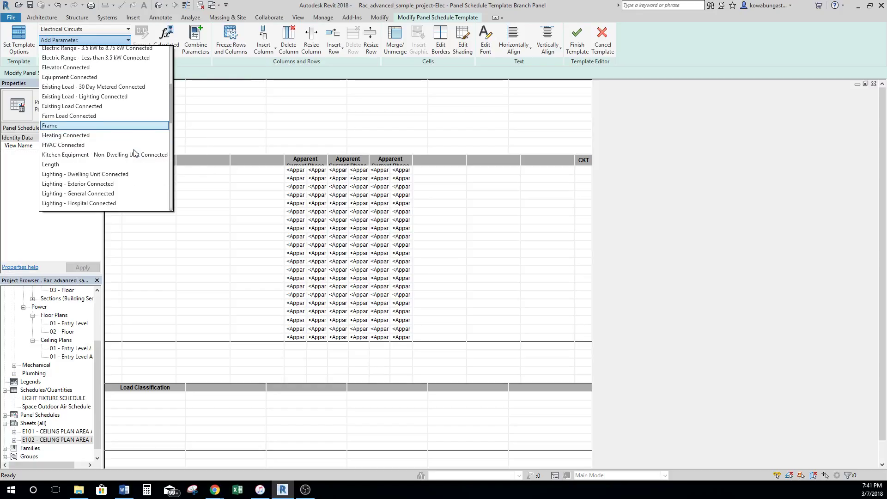
scroll(134, 154, down, 4)
scroll(138, 143, down, 8)
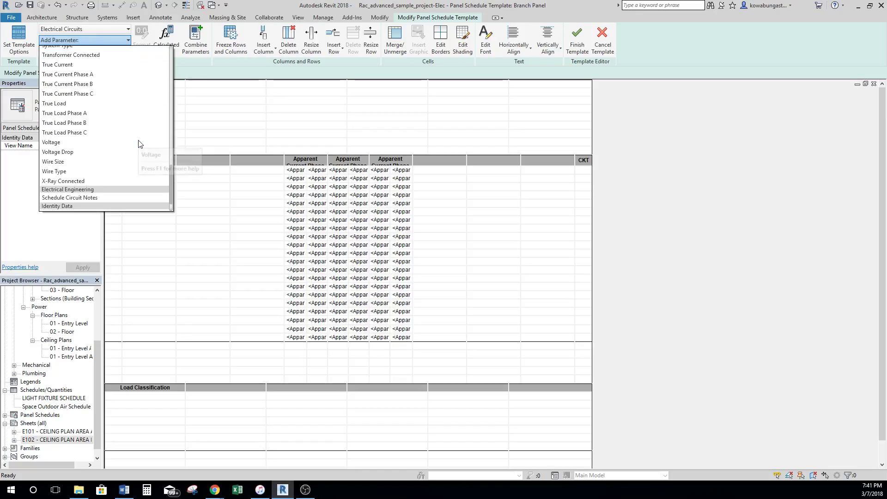
scroll(139, 146, up, 4)
scroll(137, 146, up, 8)
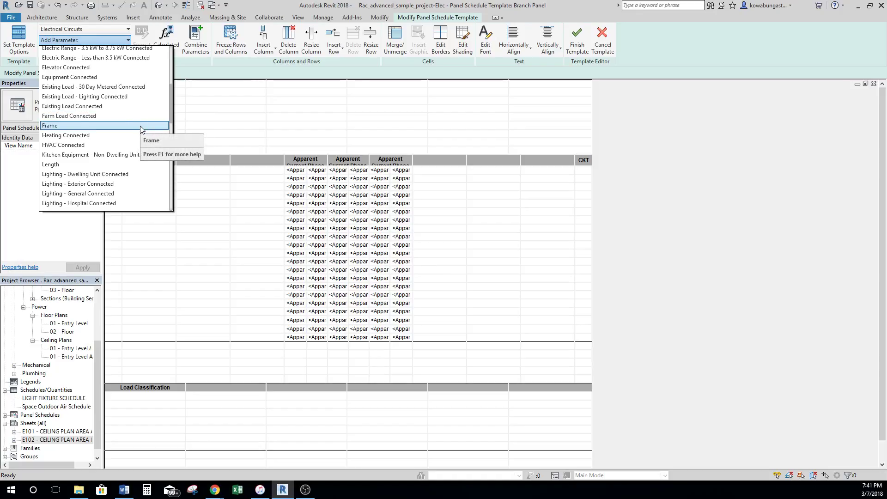
scroll(141, 129, up, 2)
scroll(141, 130, up, 4)
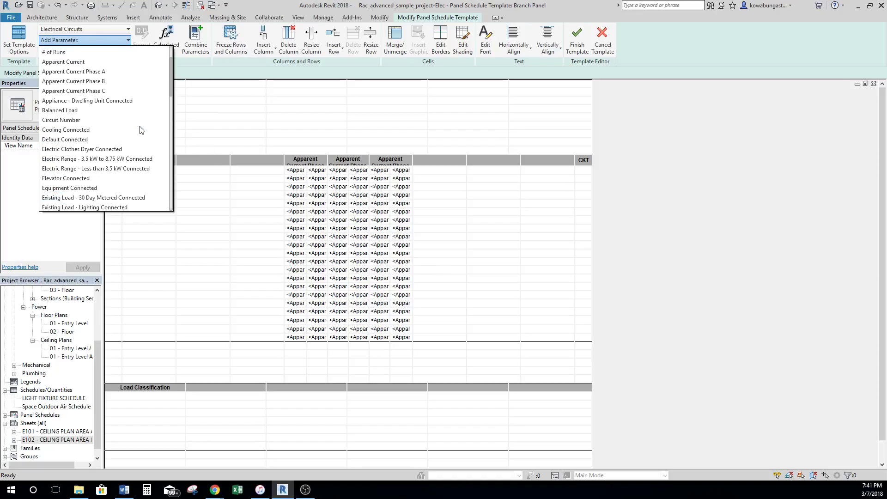
scroll(132, 159, down, 5)
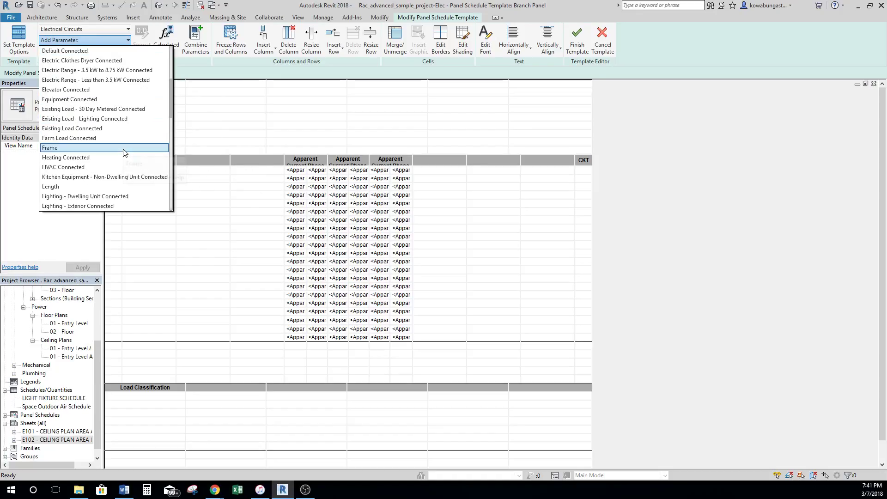
click(122, 148)
- Delete the blank column next to Frame and assign the Load Name parameter to the remaining blank column beside CKT
click(201, 162)
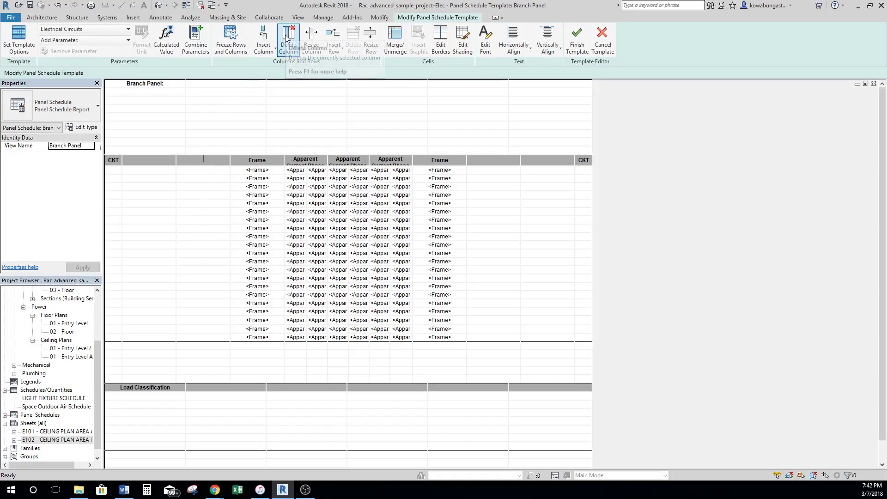
click(283, 50)
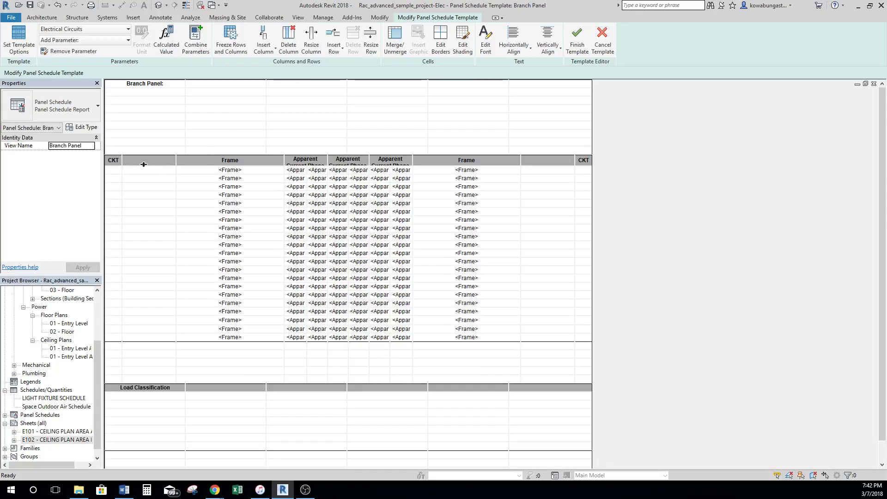
click(96, 42)
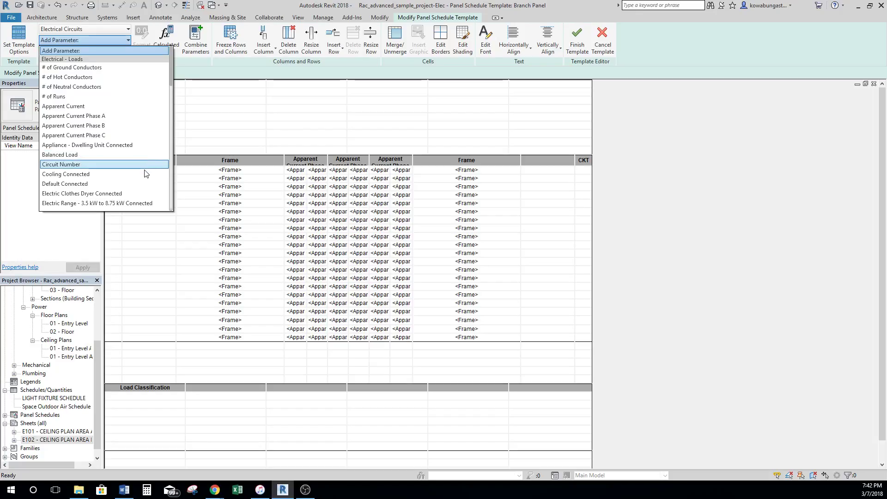
scroll(146, 177, down, 2)
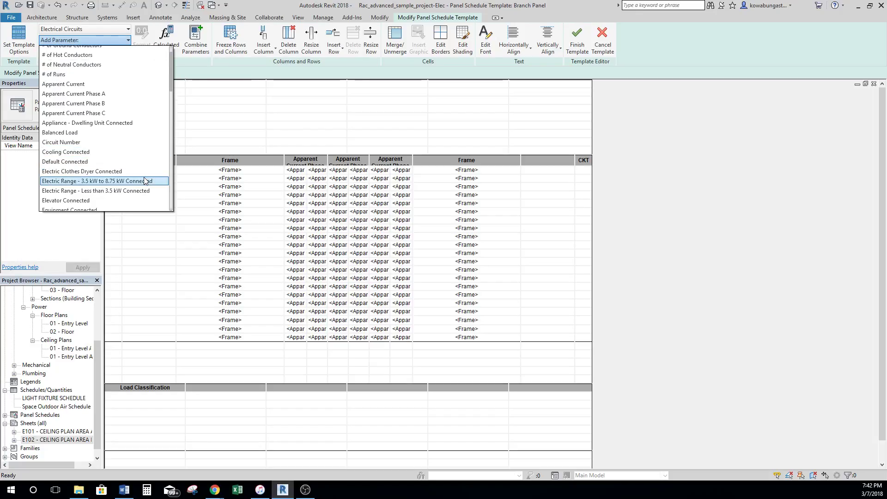
scroll(145, 179, down, 2)
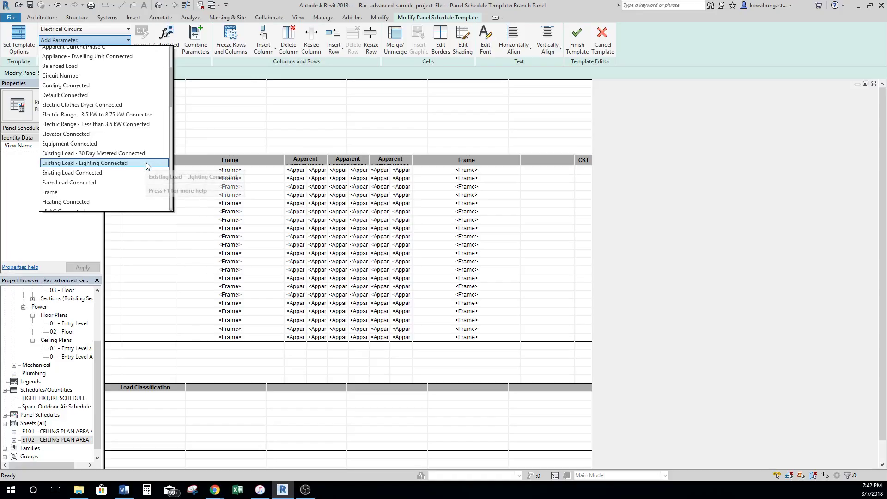
scroll(146, 162, down, 2)
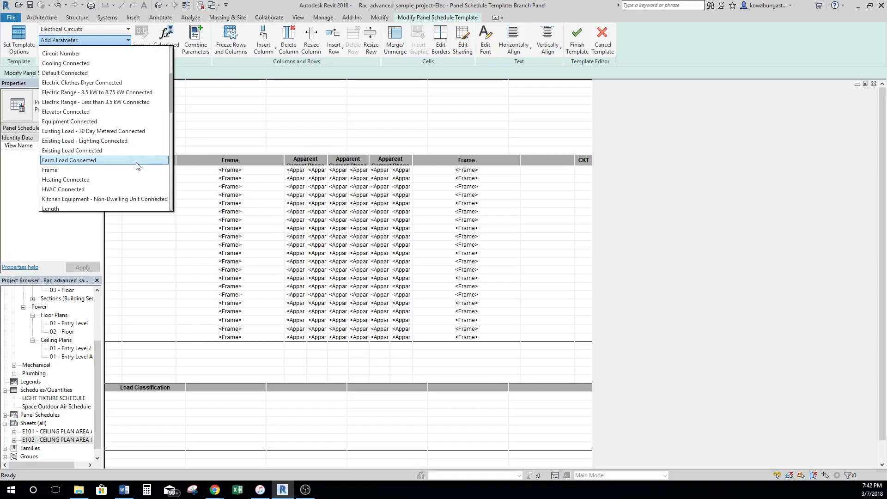
scroll(139, 163, down, 2)
scroll(146, 147, down, 2)
scroll(146, 147, down, 2)
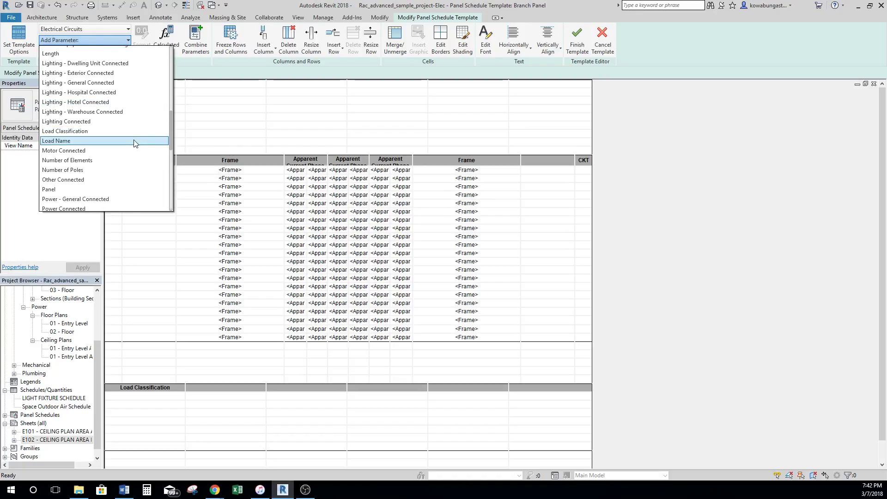
click(134, 141)
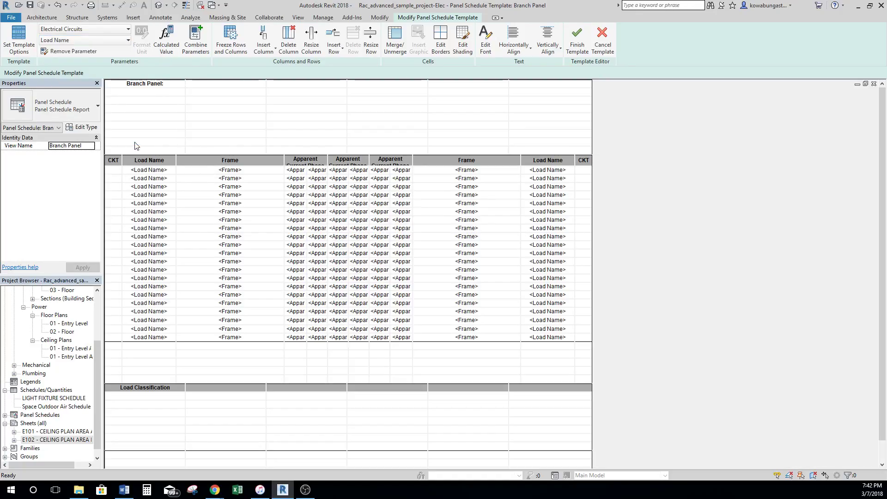
- Assign the Circuit Number parameter to the CKT column of the circuit table
click(117, 159)
click(85, 40)
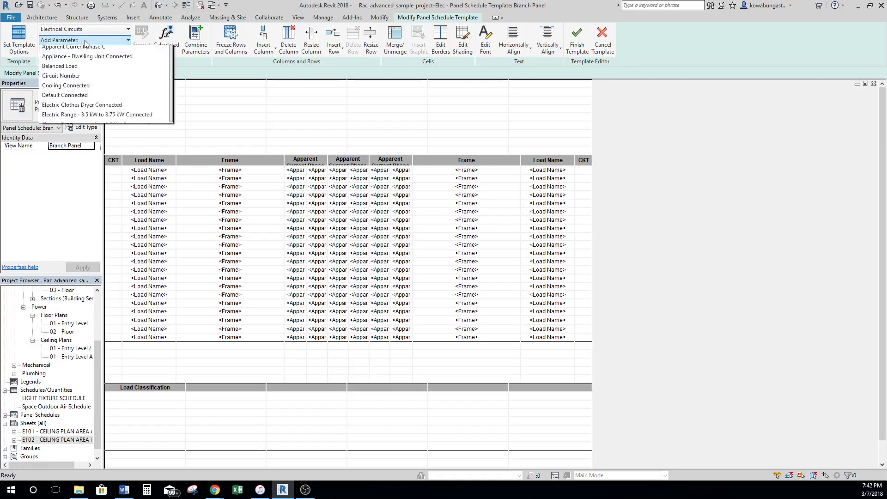
click(61, 164)
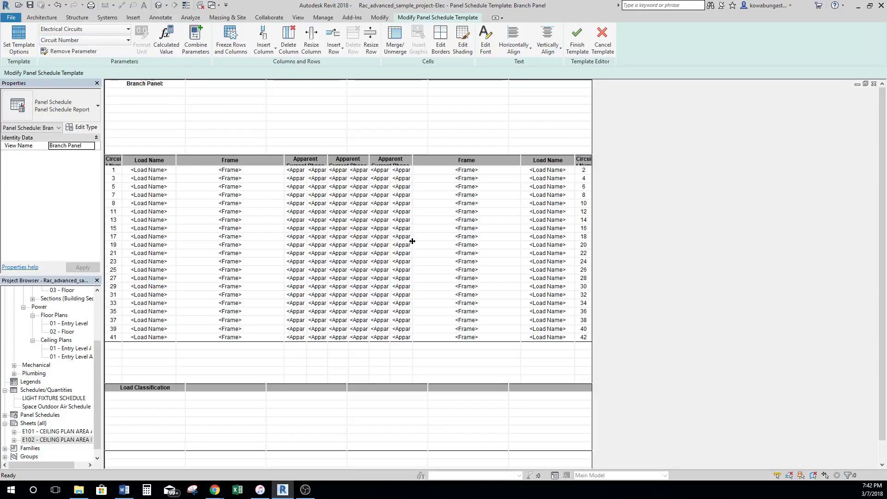
- Add the Electrical Equipment parameter Panel Name to the header cell beside the Branch Panel label
double_click(222, 86)
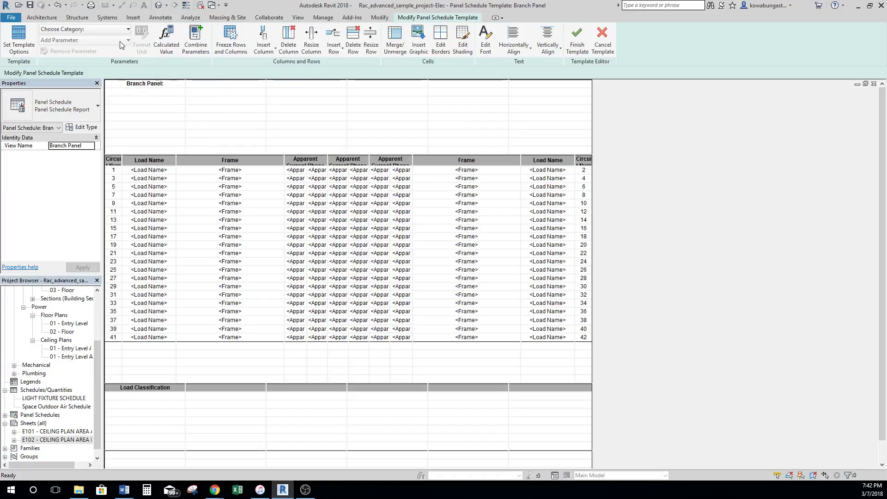
click(83, 29)
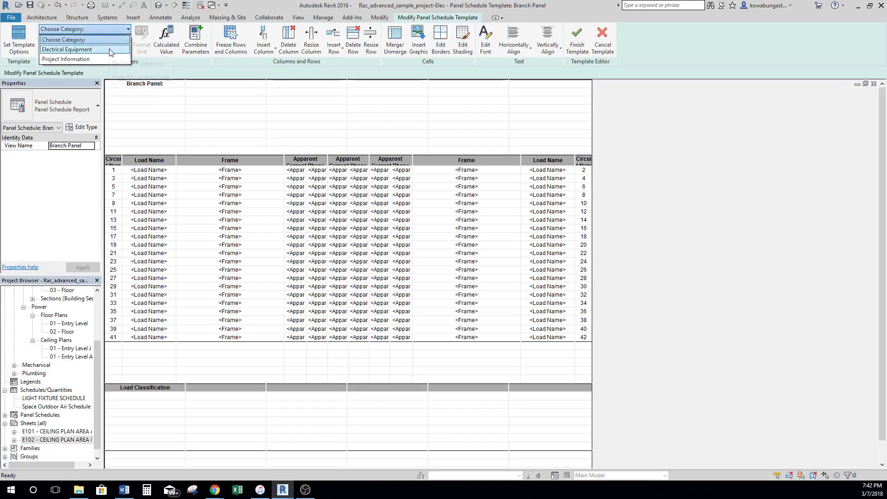
click(111, 49)
click(113, 42)
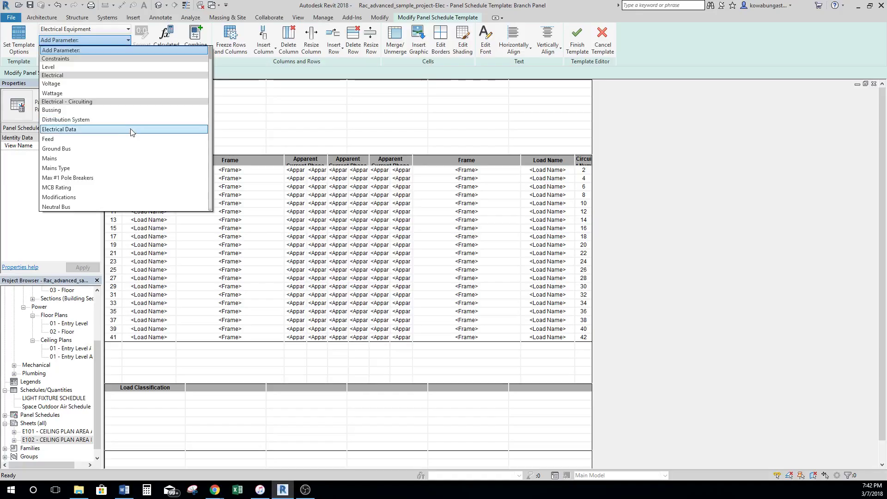
scroll(142, 173, down, 2)
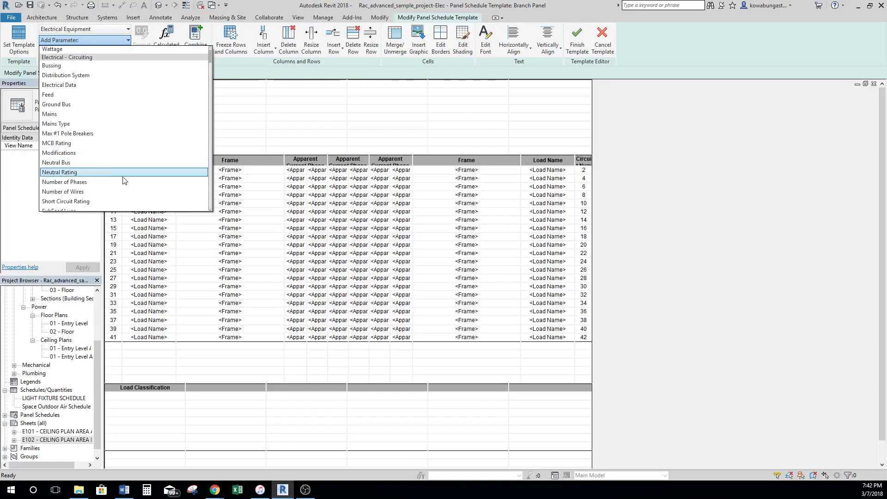
scroll(121, 181, down, 5)
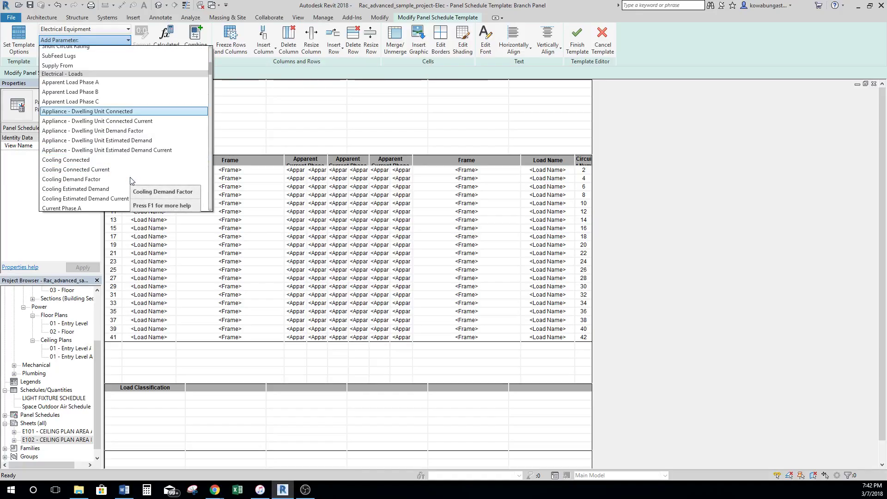
scroll(131, 180, up, 2)
scroll(133, 179, down, 12)
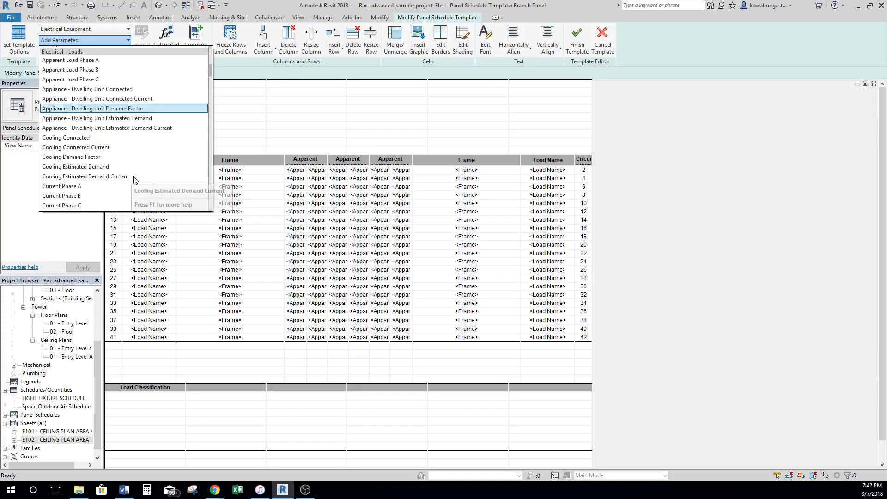
scroll(134, 179, down, 20)
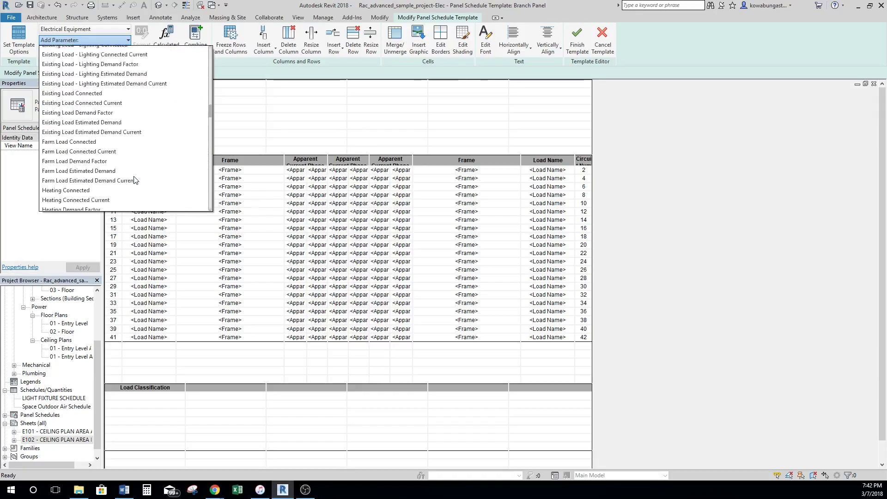
scroll(134, 180, down, 10)
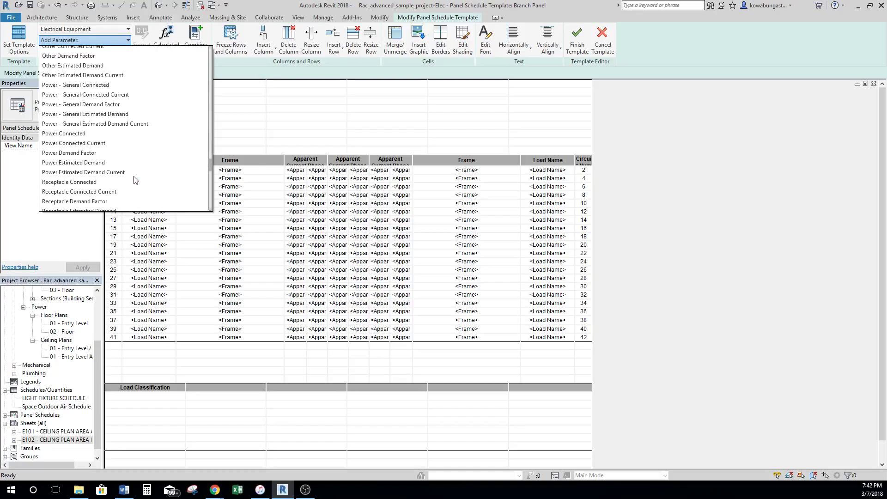
scroll(134, 180, down, 15)
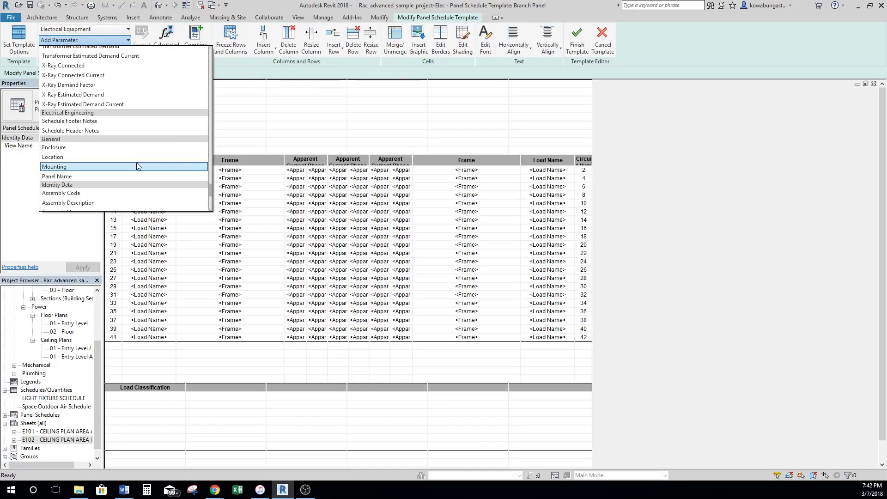
click(129, 175)
click(233, 119)
click(173, 92)
click(95, 42)
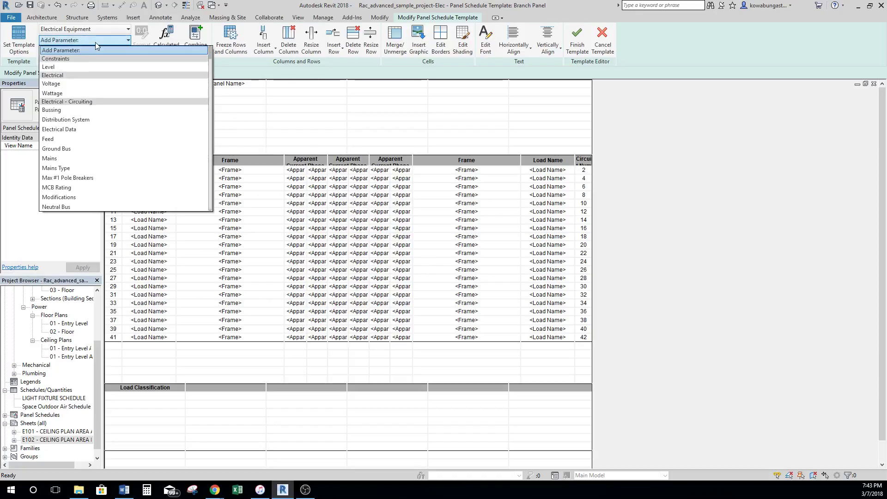
mouse_move(210, 58)
mouse_down()
mouse_move(213, 207)
mouse_move(211, 54)
mouse_move(209, 62)
mouse_up()
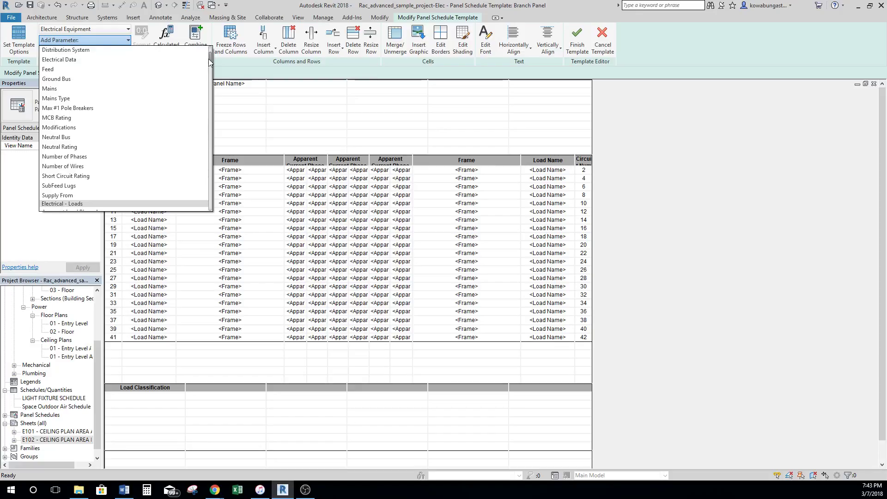
click(76, 195)
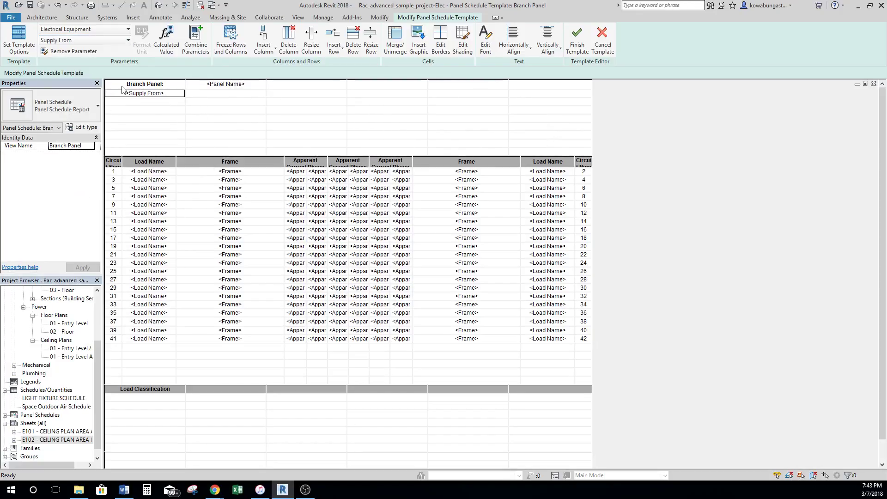
key(Delete)
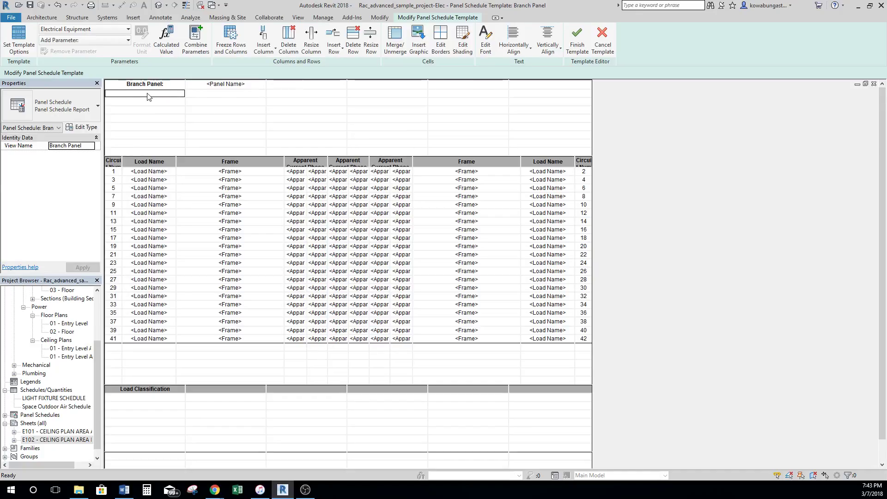
- Enter the label "Fed From:" in the header cell directly below the Branch Panel label
click(198, 94)
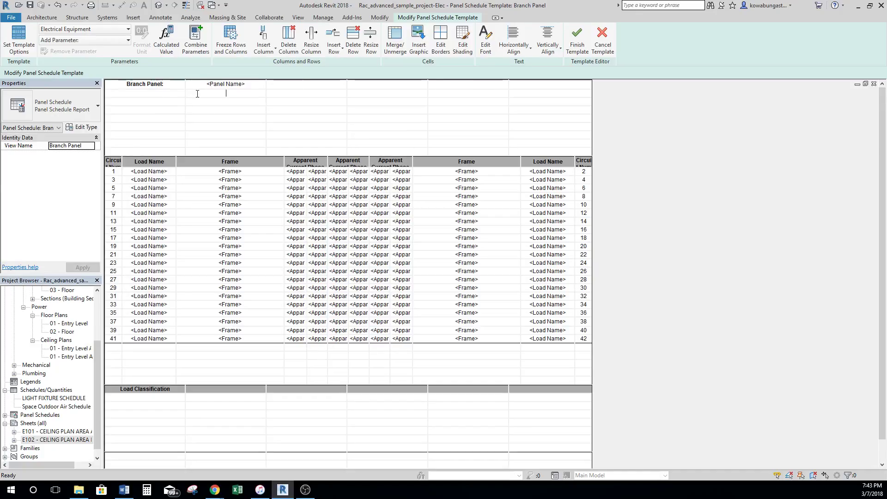
click(164, 94)
text(Fed From:)
- Add the Electrical Equipment parameter Supply From to the header cell beside the Fed From label
click(198, 95)
click(208, 93)
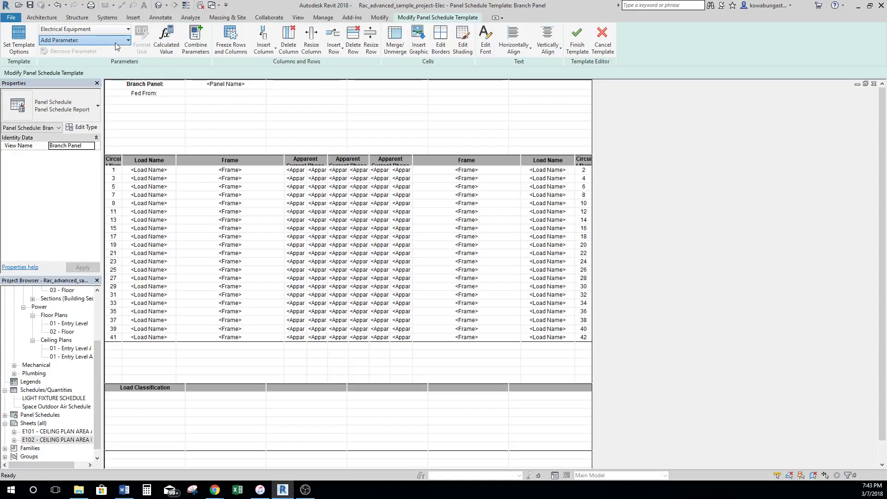
click(84, 40)
scroll(93, 171, down, 3)
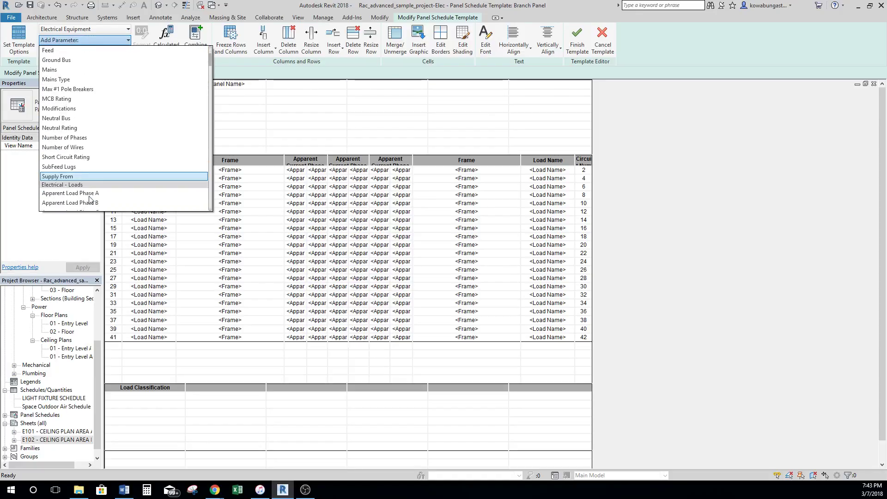
click(92, 177)
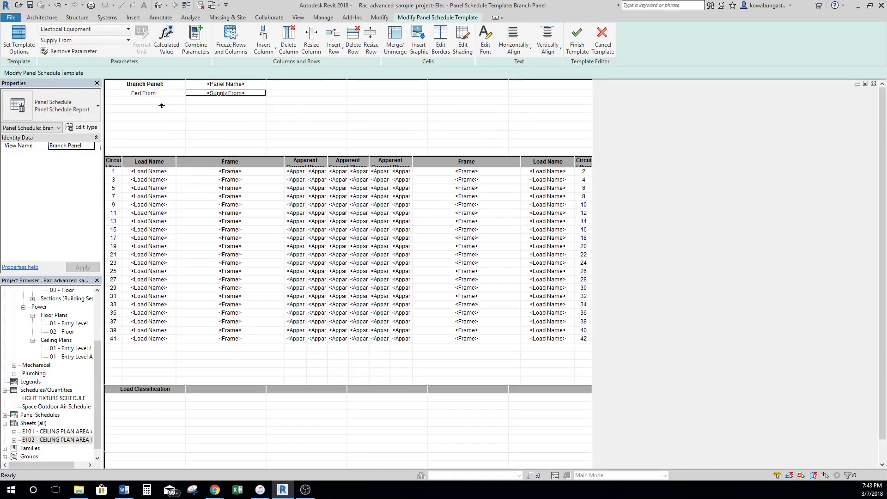
- Enter the label "Voltage" in the header cell beside Panel Name, and add the Voltage parameter to the cell after it
click(161, 103)
click(398, 84)
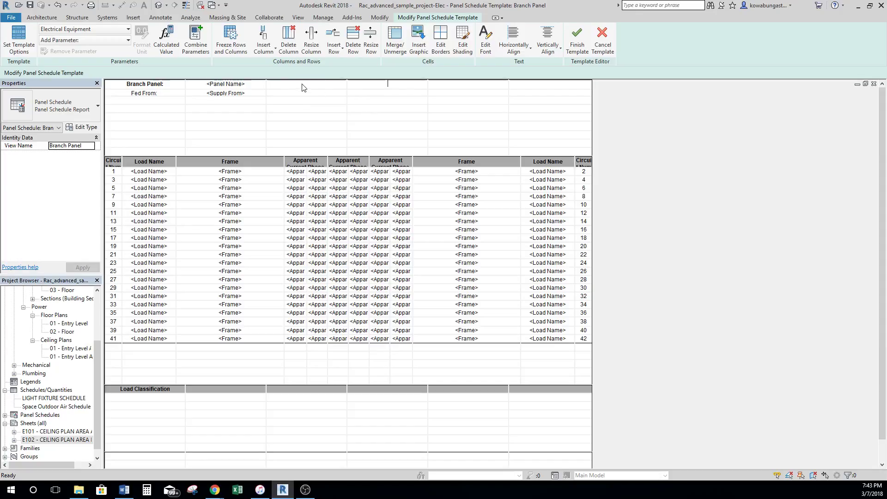
text(Voltage)
click(101, 40)
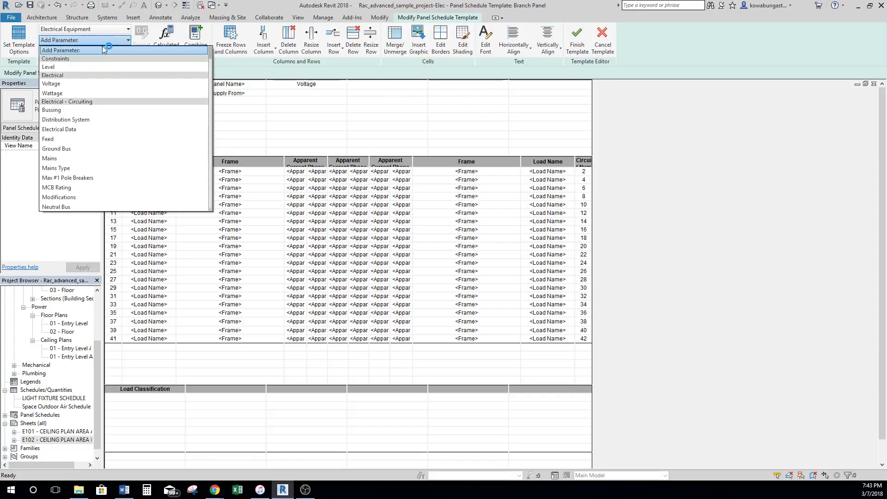
click(94, 84)
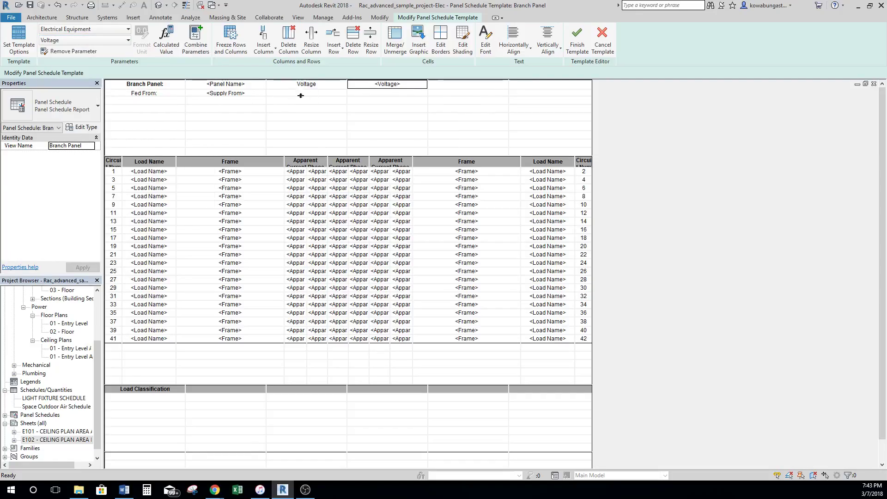
- Enter the label "Panel Amperage" in the header cell beside the Voltage parameter, and add the Mains parameter next to it
click(454, 84)
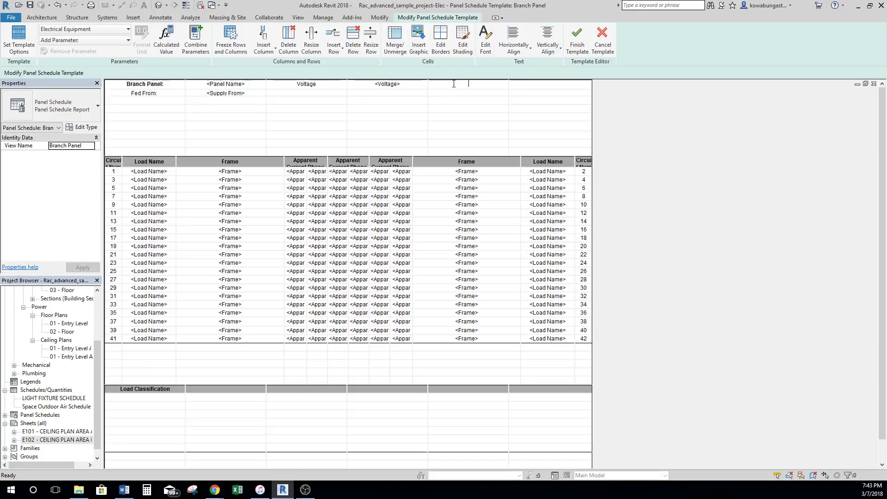
text(MCB:)
key(BackSpace)
key(BackSpace)
key(BackSpace)
text(Panel Amperage)
click(97, 45)
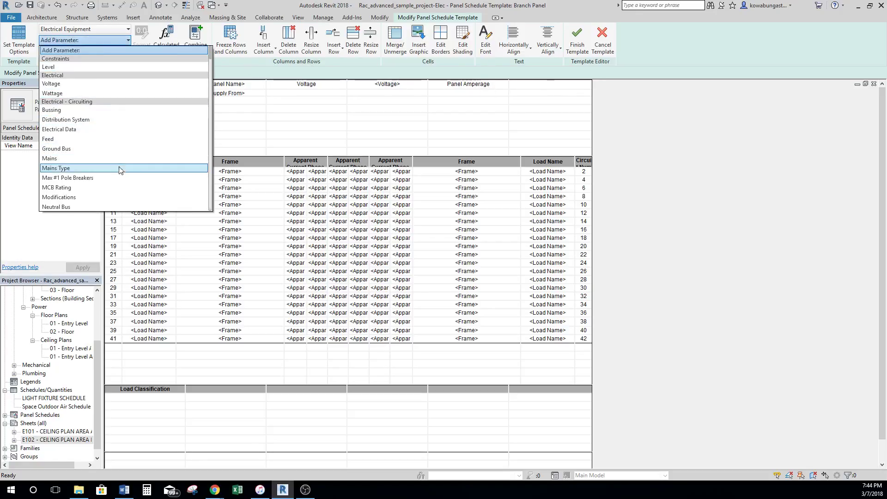
scroll(120, 170, down, 1)
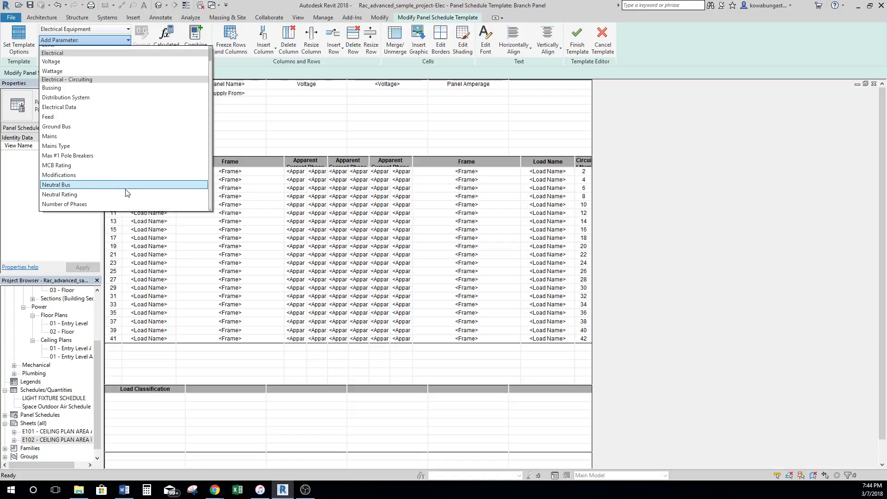
scroll(125, 195, down, 1)
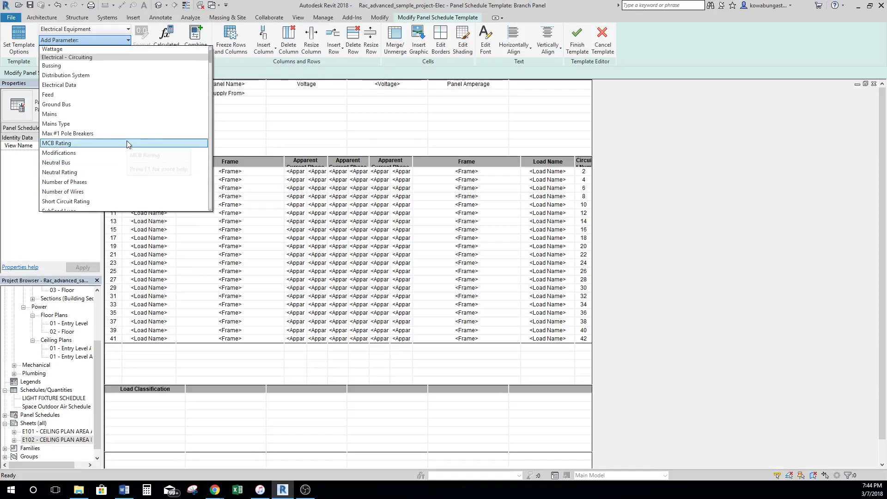
click(131, 114)
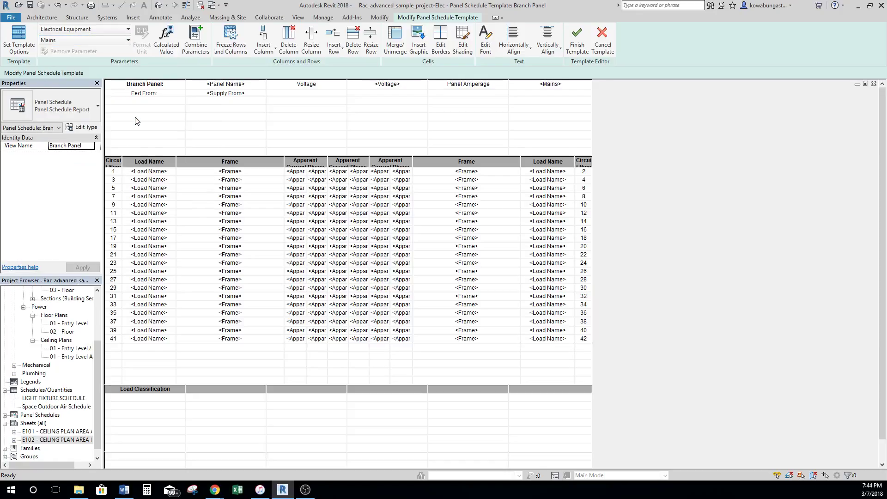
key(Escape)
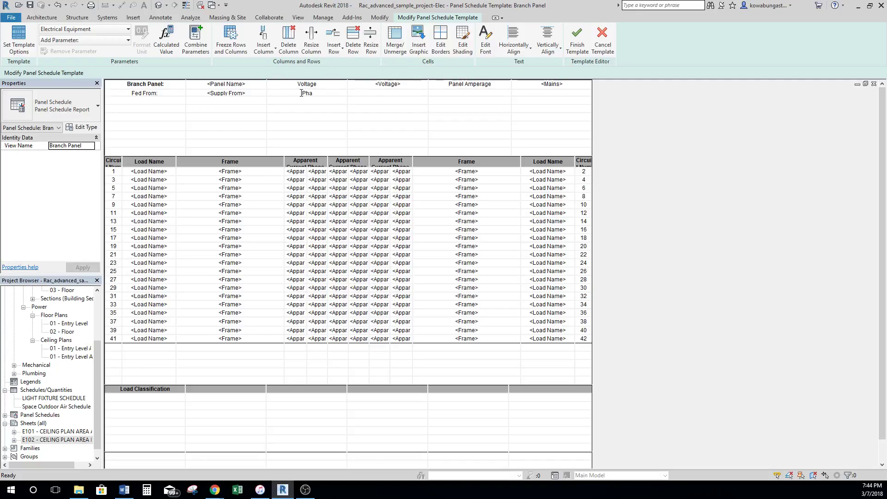
- Enter the label "Phase" in the header cell below Voltage, and add the Number of Phases parameter beside it
click(346, 96)
click(117, 40)
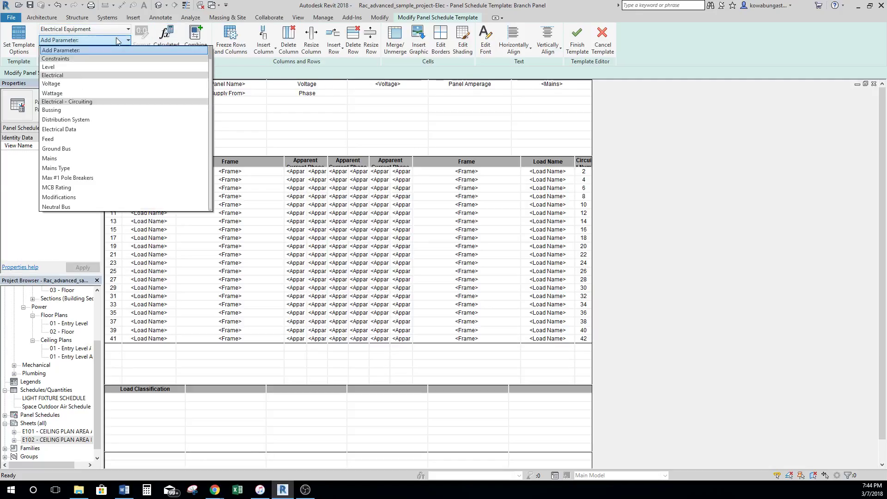
scroll(104, 165, down, 2)
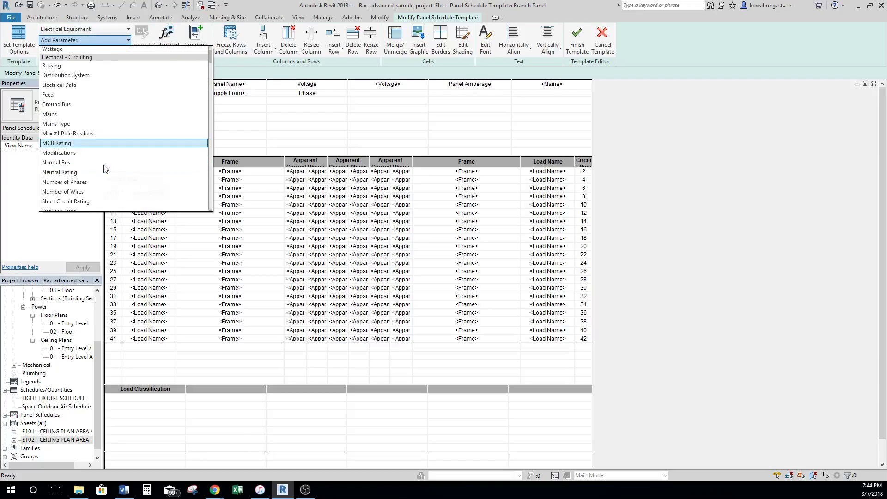
click(90, 181)
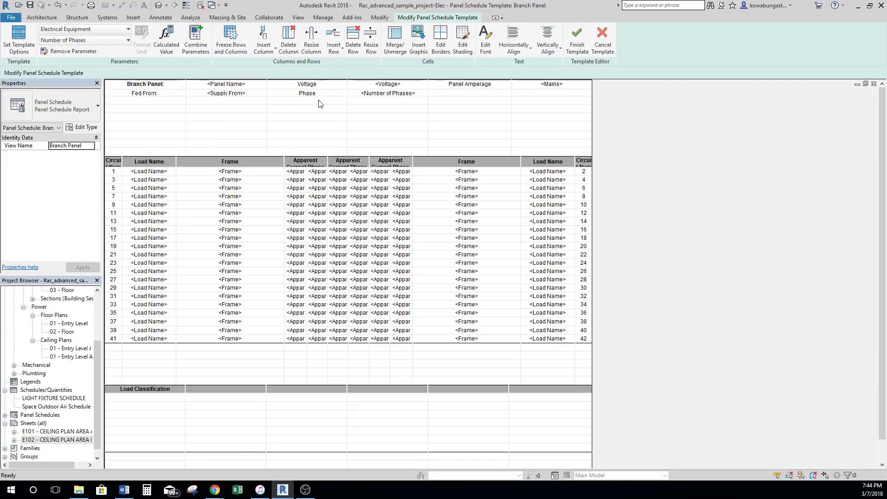
- Enter the label "Wire" in the header cell below Phase, and add the Number of Wires parameter beside it
click(115, 41)
scroll(99, 174, down, 1)
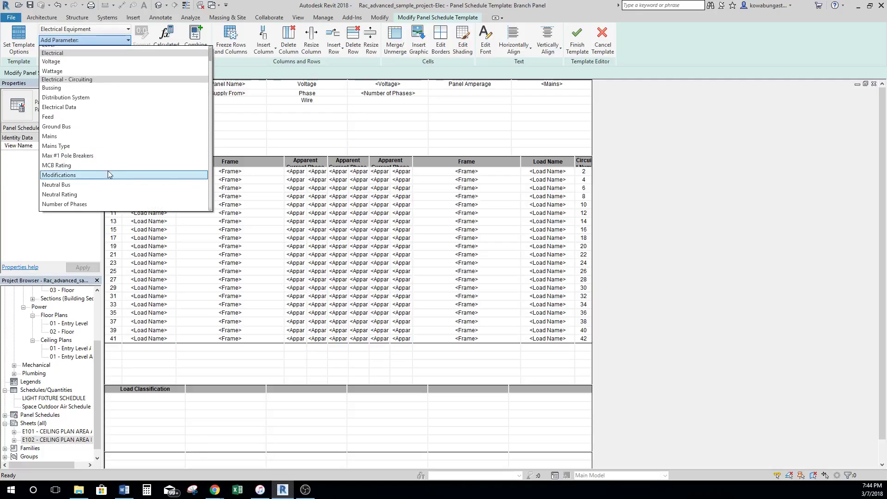
scroll(104, 193, down, 1)
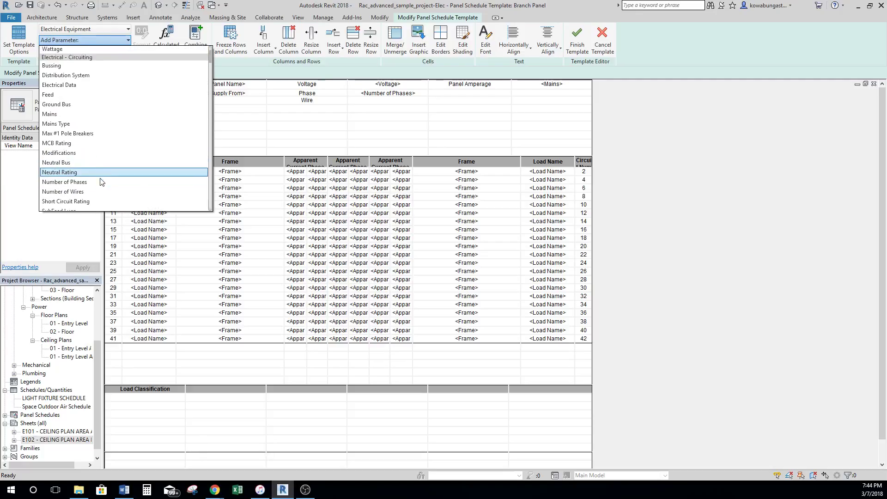
click(101, 191)
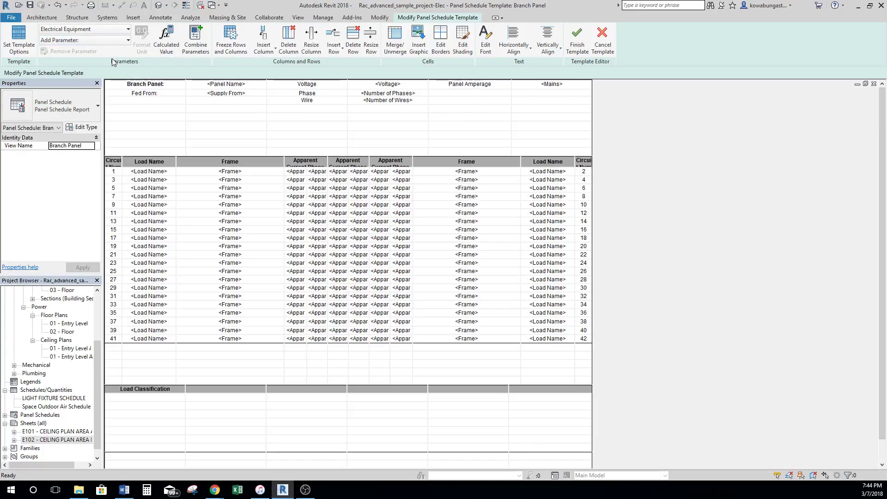
- Enter the label "Short Circuit Rating" in the header cell below Wire, and add the Short Circuit Rating parameter beside it
text(Short Circuit Rating)
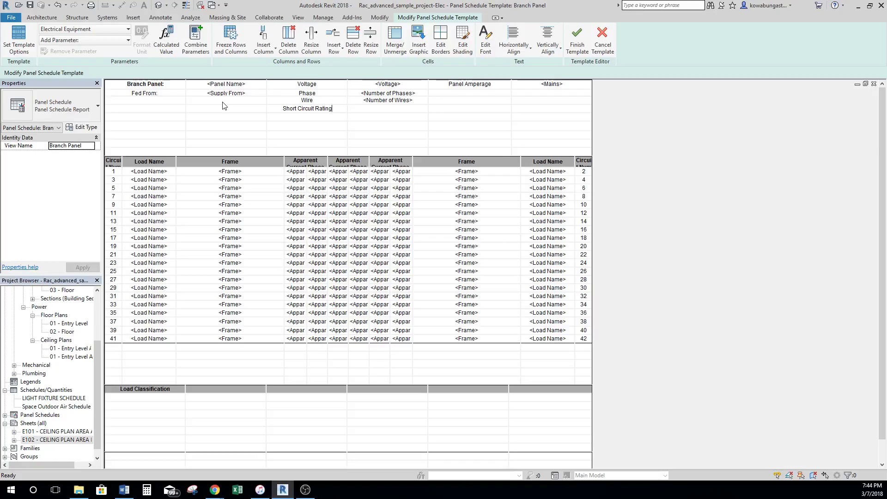
click(123, 40)
scroll(104, 120, down, 2)
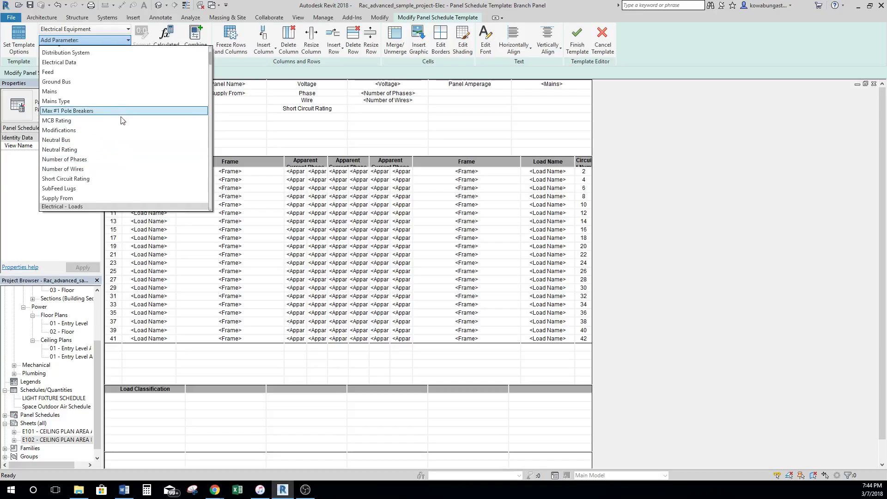
click(118, 178)
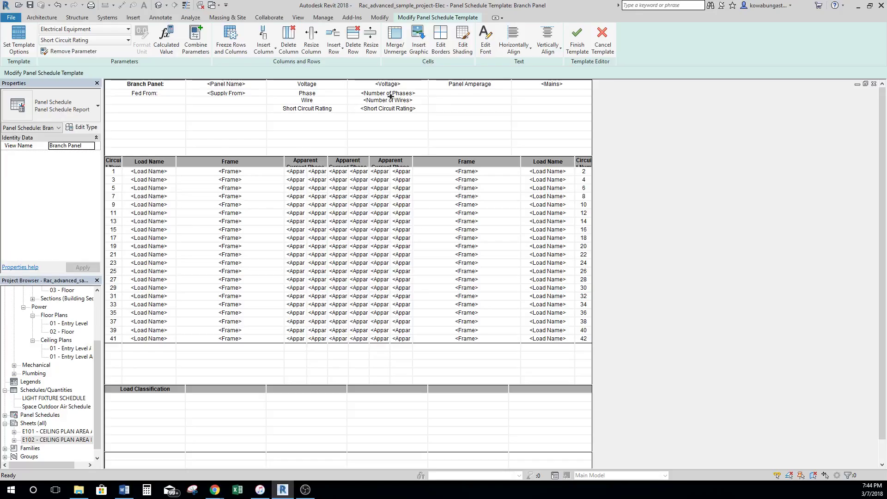
- Add an "MCB" label with the MCB Rating parameter beside it below Panel Amperage, and finish the template
click(468, 94)
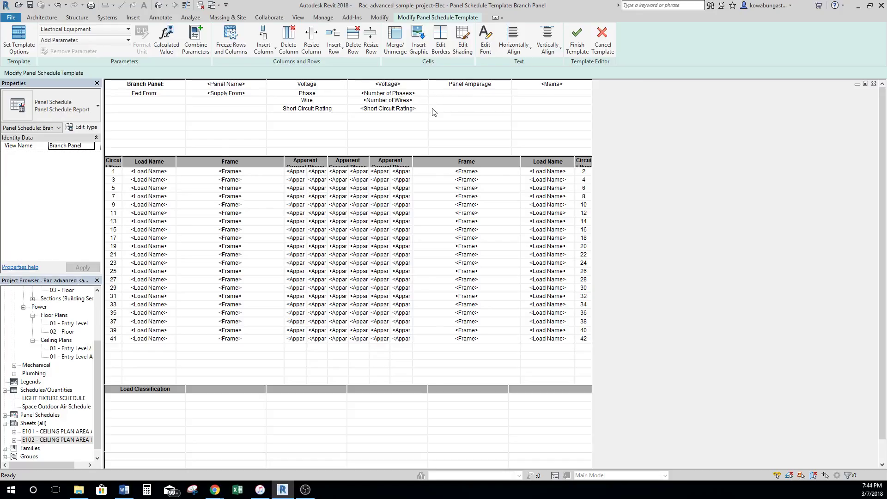
text(MCB)
click(118, 43)
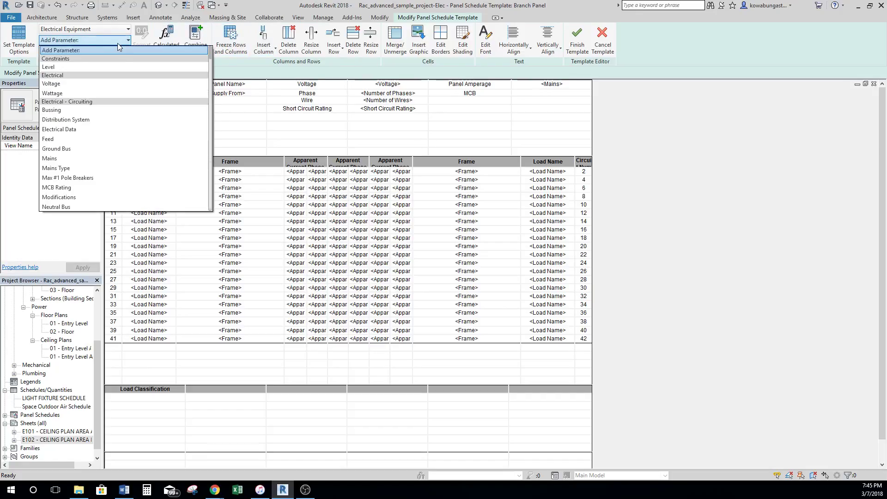
click(109, 187)
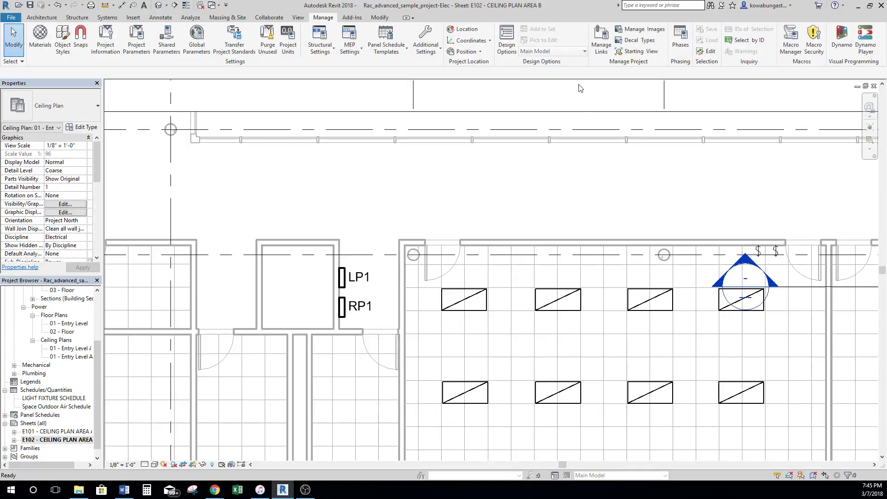
- Create a panel schedule for panel RP1 from the Branch Panel template, check its header, and close it
click(344, 312)
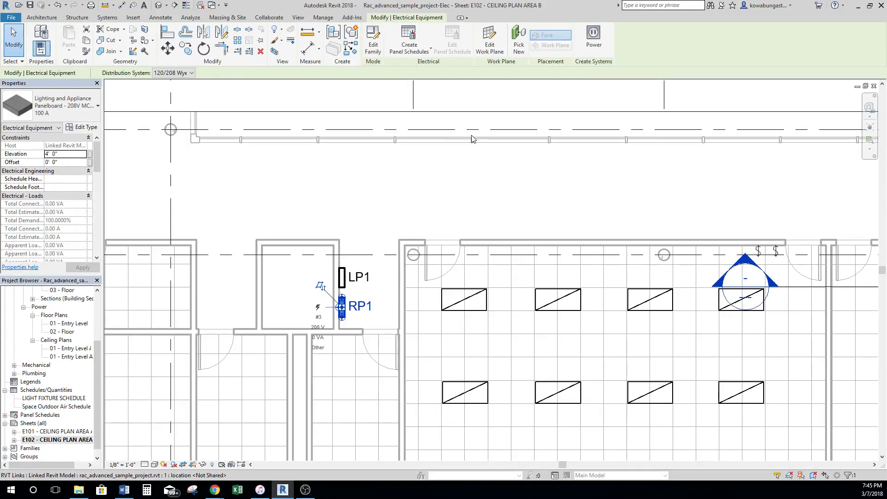
click(409, 48)
click(419, 68)
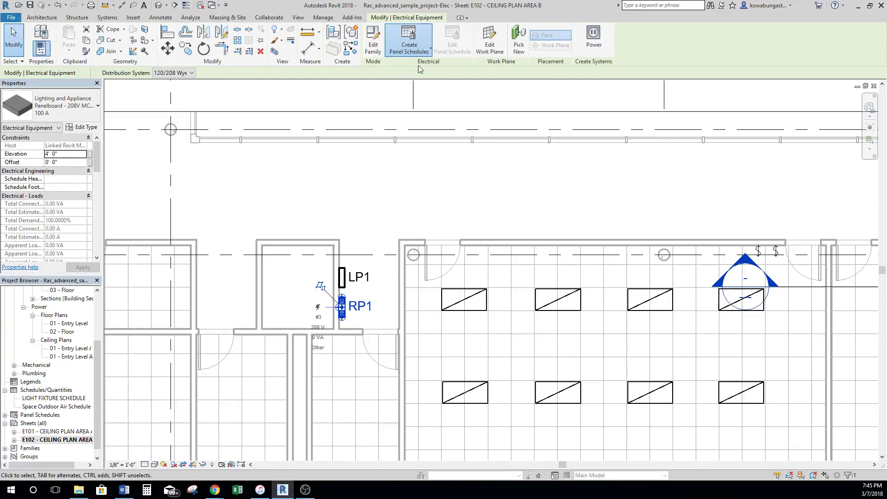
scroll(206, 232, down, 1)
scroll(210, 213, up, 1)
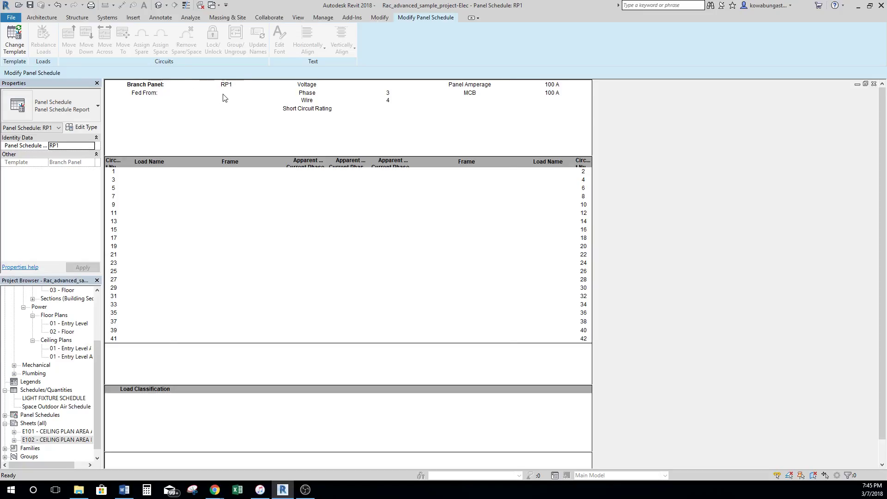
click(873, 84)
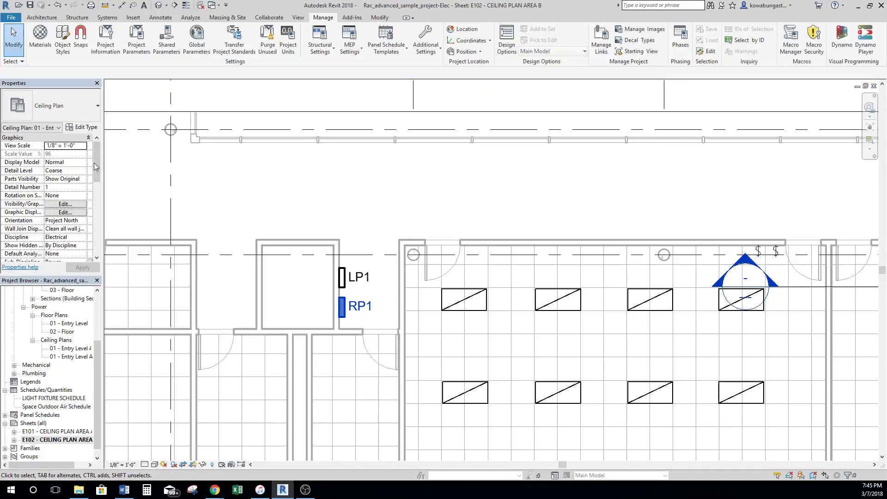
- Set the Voltage type parameter of panel RP1's 100 A panelboard type to 208
click(345, 312)
click(345, 311)
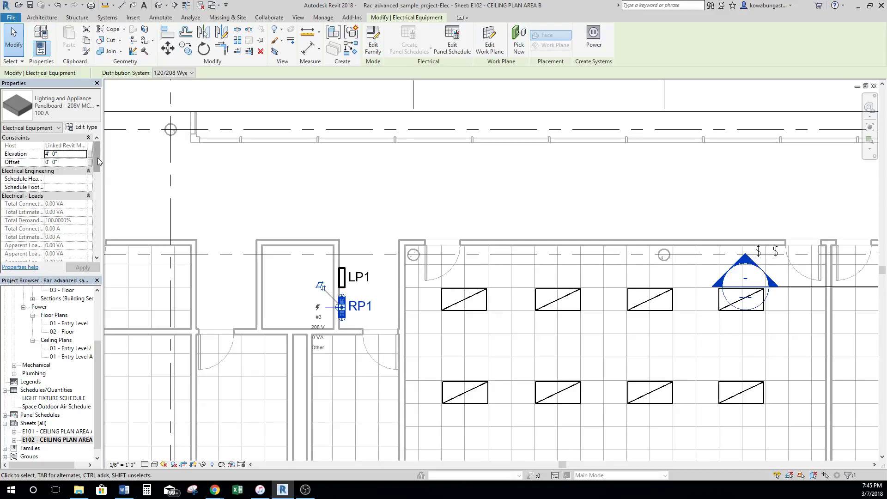
click(82, 127)
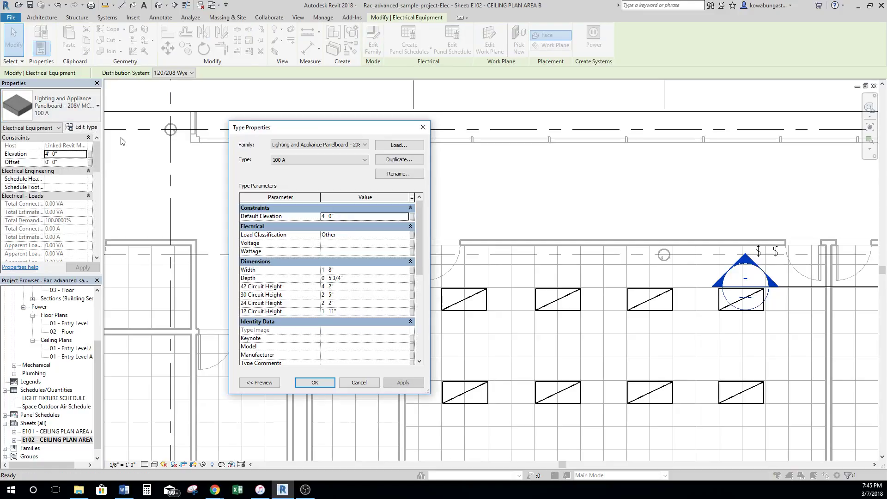
click(341, 243)
text(208)
key(Return)
- Enable Neutral Bus in the 100 A panelboard's circuiting parameters and apply the type changes
drag(417, 245, 417, 329)
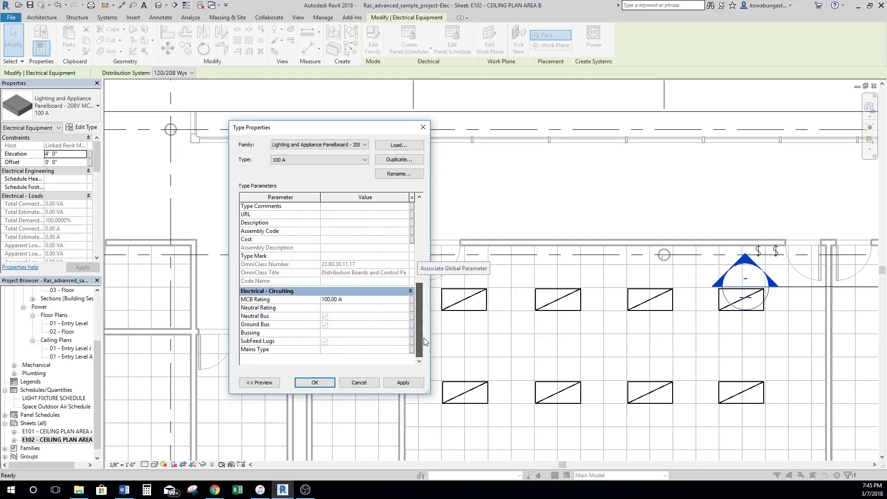
click(325, 317)
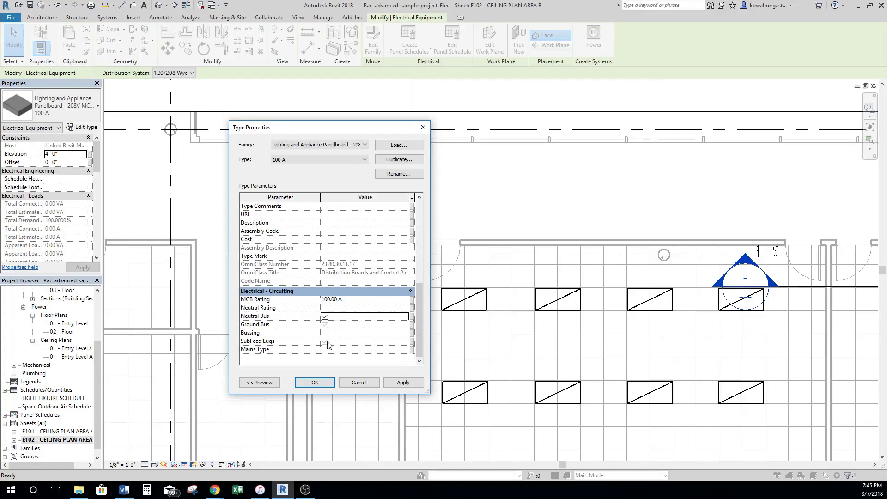
drag(418, 316, 424, 244)
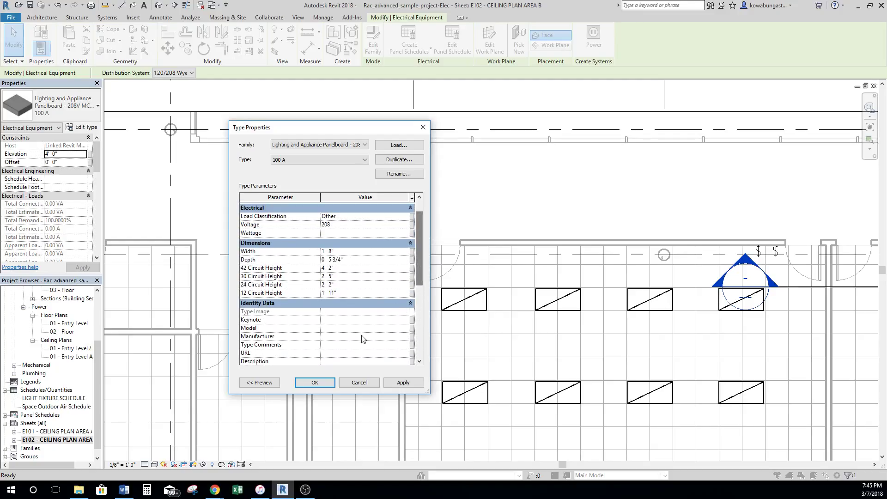
click(316, 383)
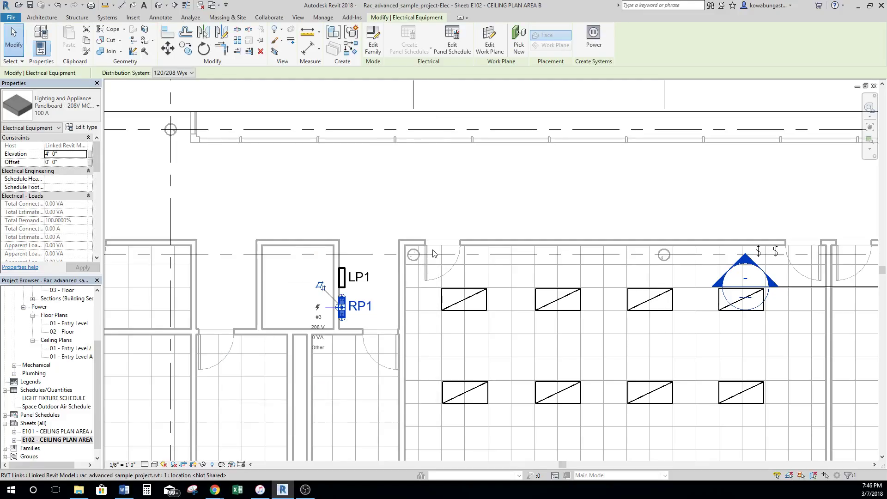
- Open the RP1 panel schedule to check the Voltage value in its header, and close it
click(457, 51)
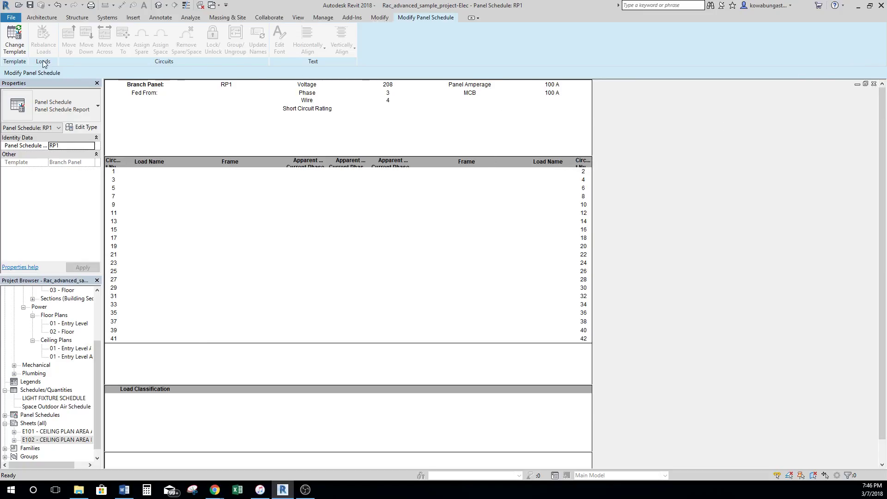
click(873, 84)
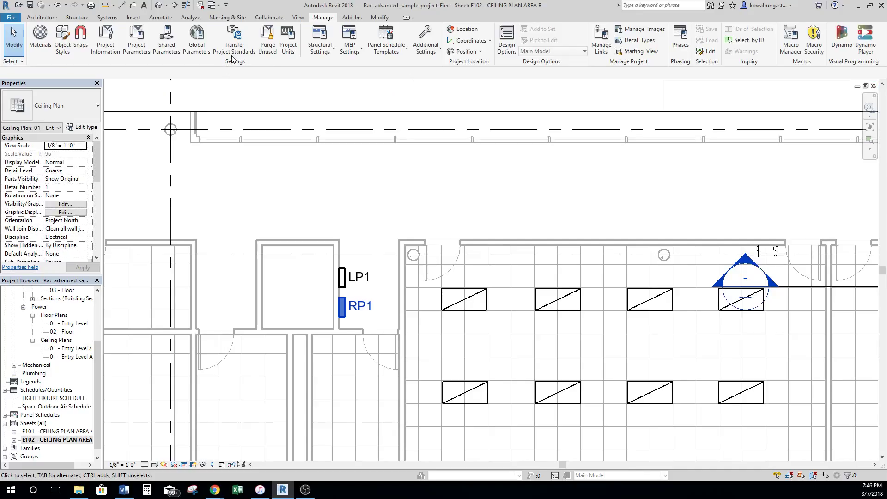
- Open the Branch Panel schedule template for editing without saving the project, and widen its Circuit Number columns while narrowing the Frame columns
click(375, 49)
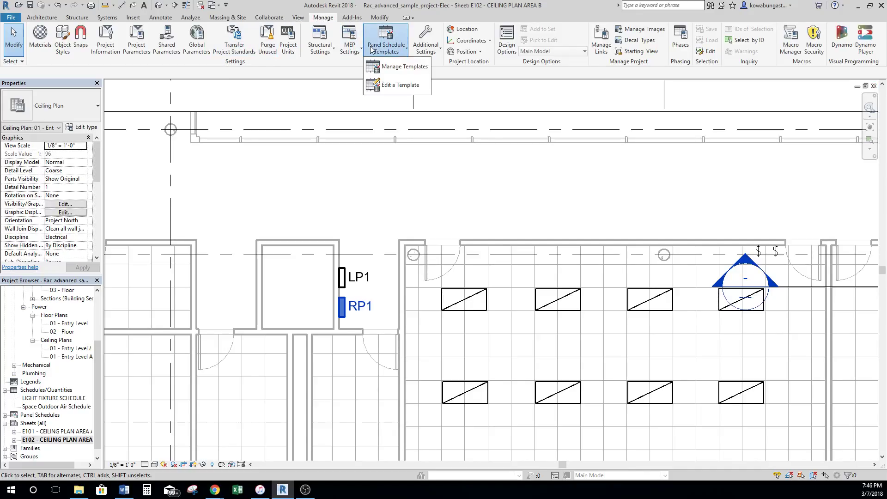
click(385, 85)
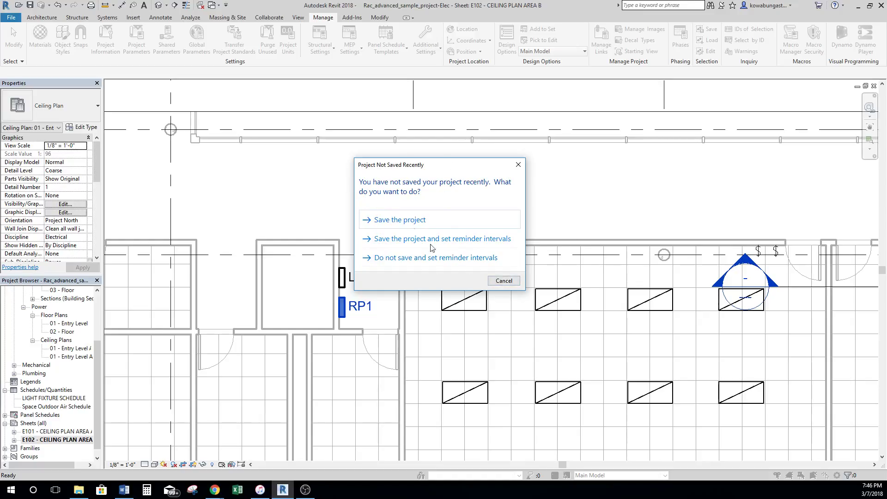
click(504, 281)
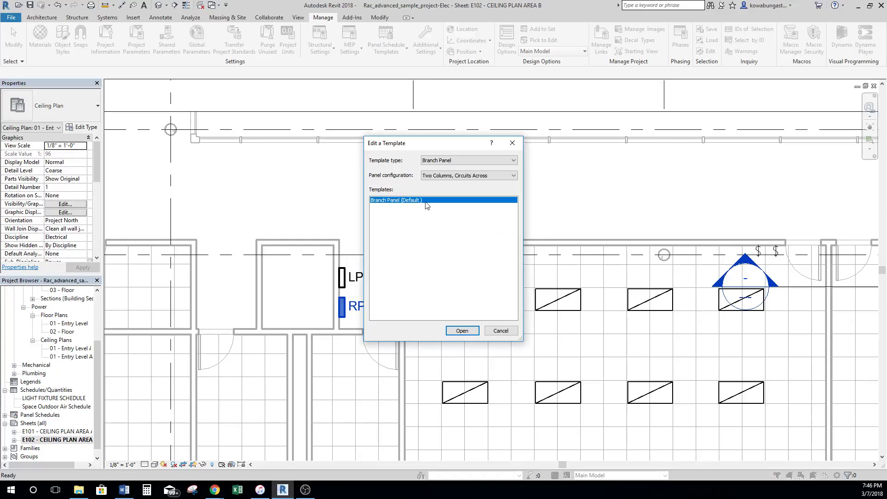
click(449, 330)
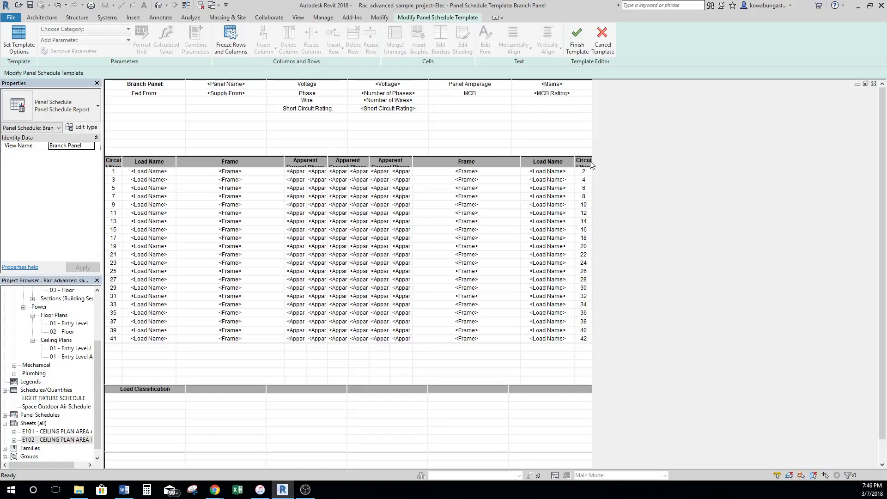
drag(574, 163, 440, 163)
drag(564, 162, 550, 163)
- Shorten both Circuit Number column headings in the template to CIRCUIT
click(572, 163)
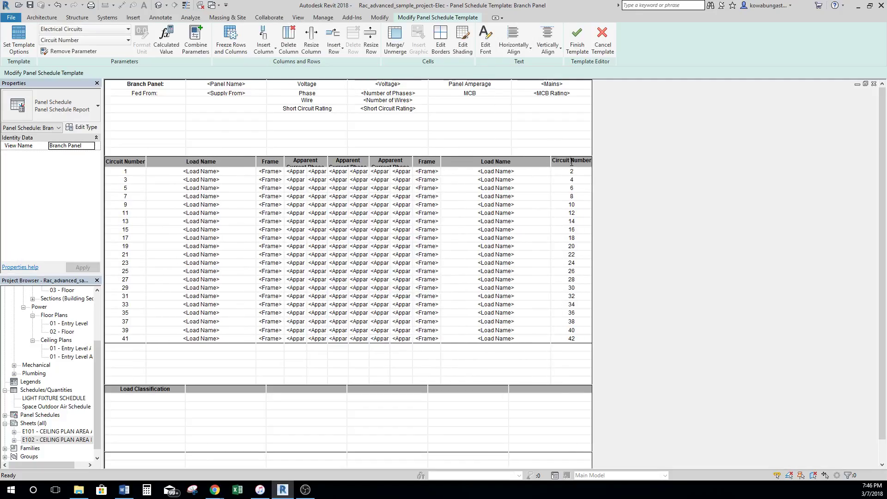
drag(560, 161, 540, 162)
key(BackSpace)
double_click(128, 165)
double_click(590, 161)
text(CIRCUIT)
key(Return)
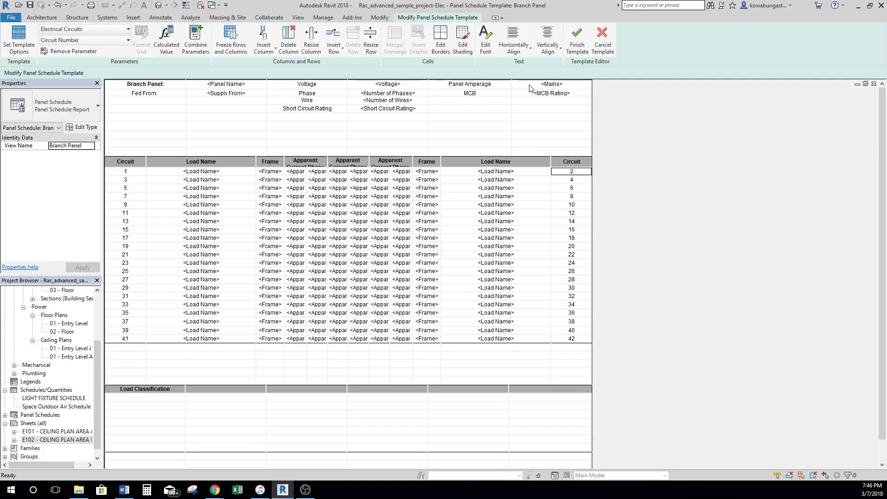
click(154, 123)
click(460, 47)
click(545, 152)
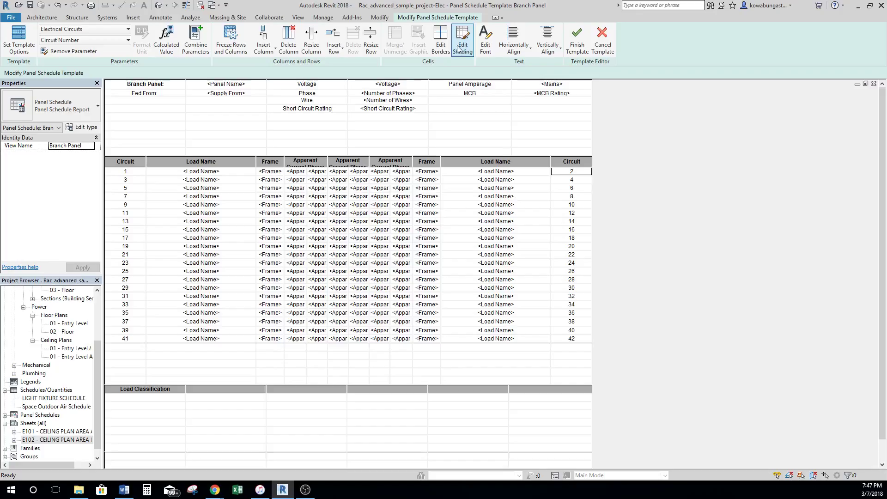
click(441, 42)
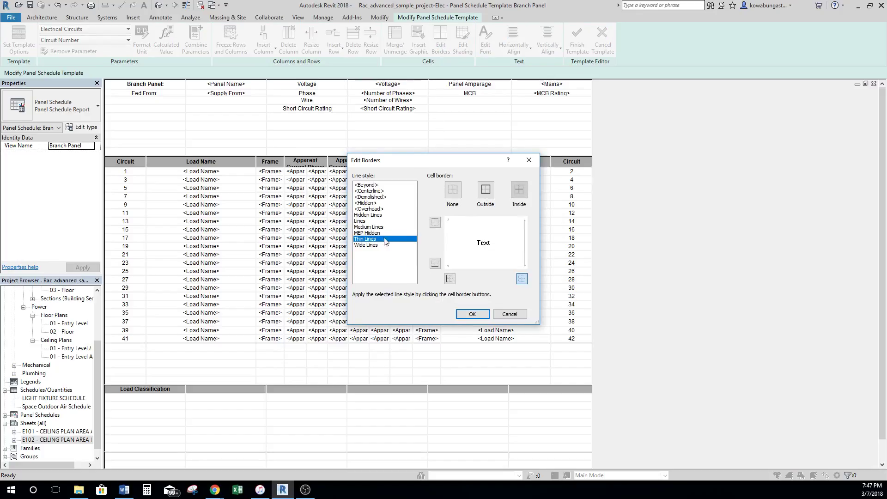
click(480, 313)
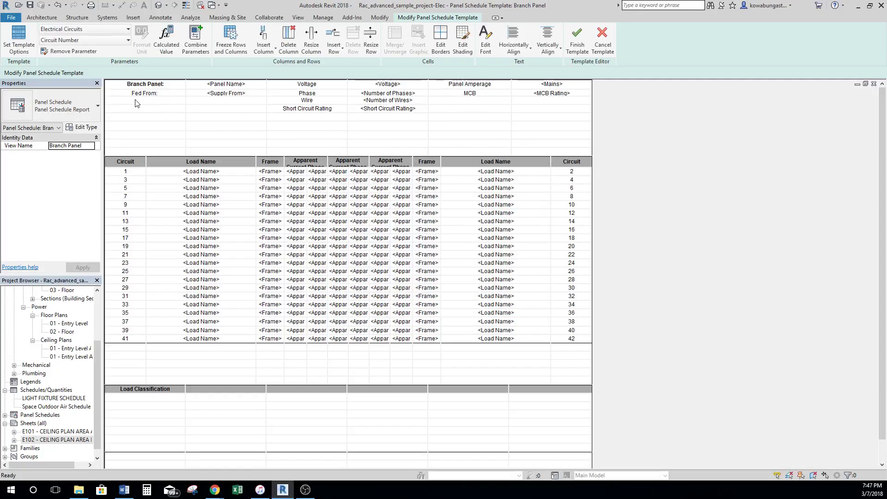
- Add inside borders in the Thin Lines style to all header cells above the circuit table
drag(119, 90, 595, 215)
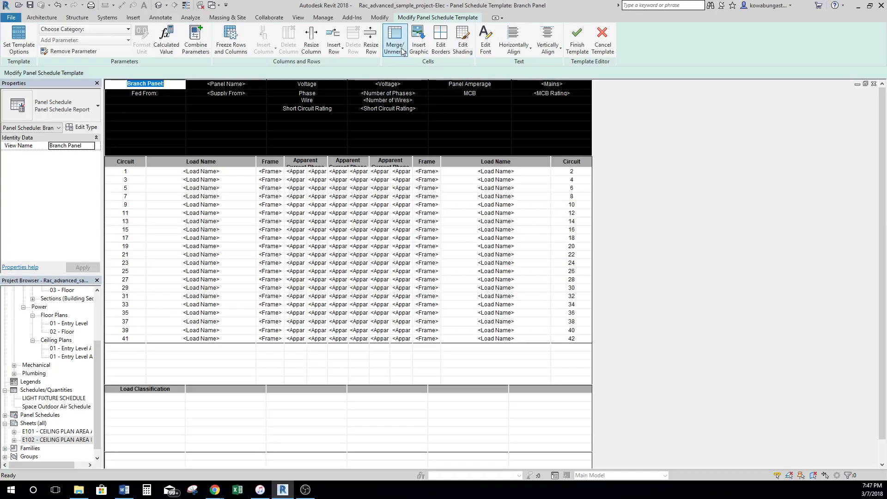
click(441, 42)
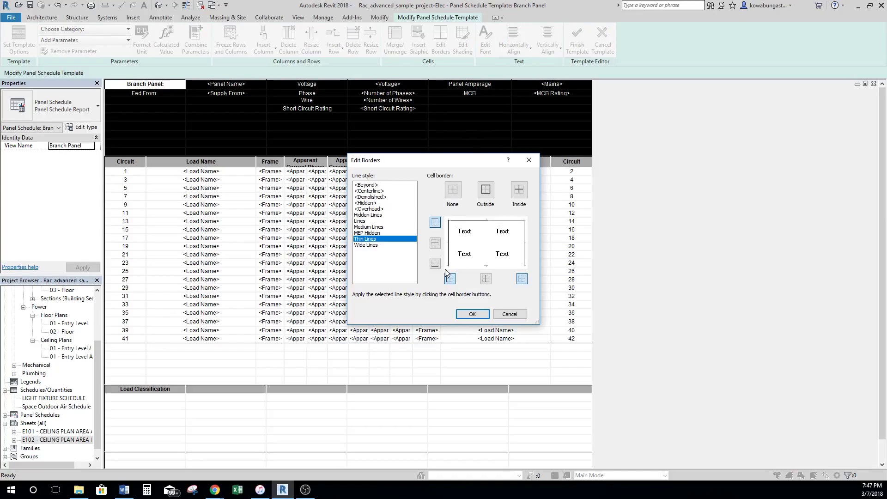
click(519, 190)
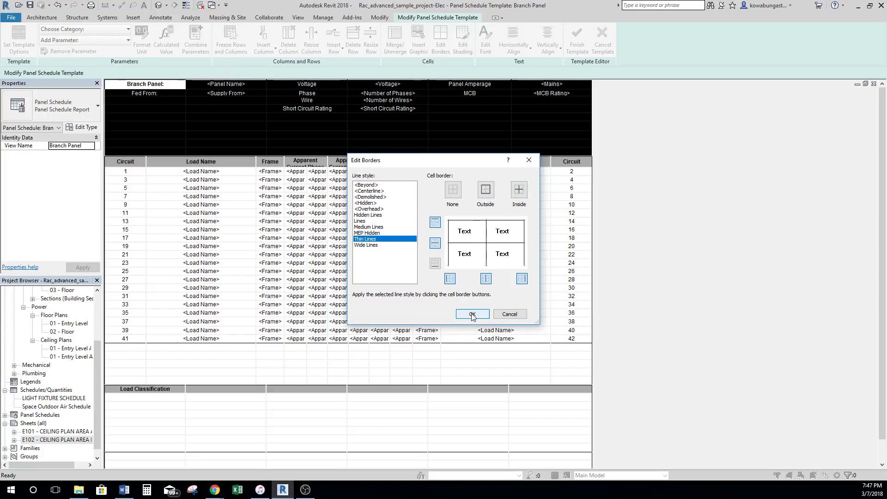
click(371, 227)
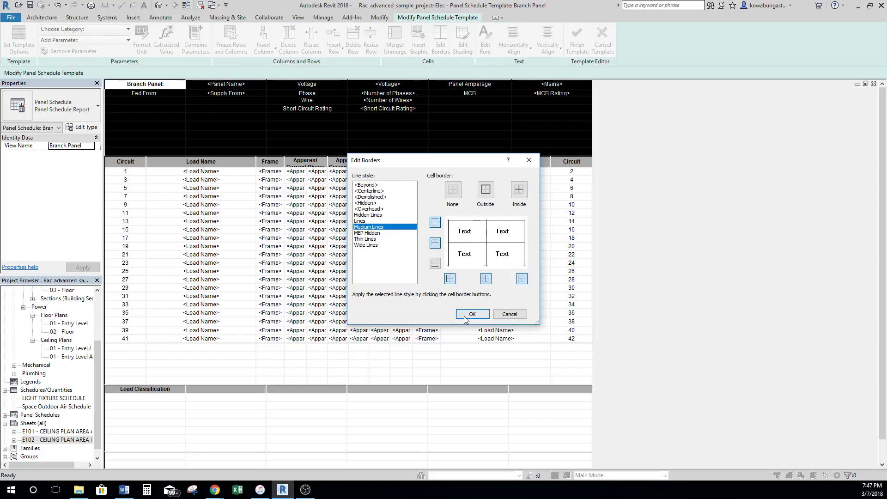
click(472, 313)
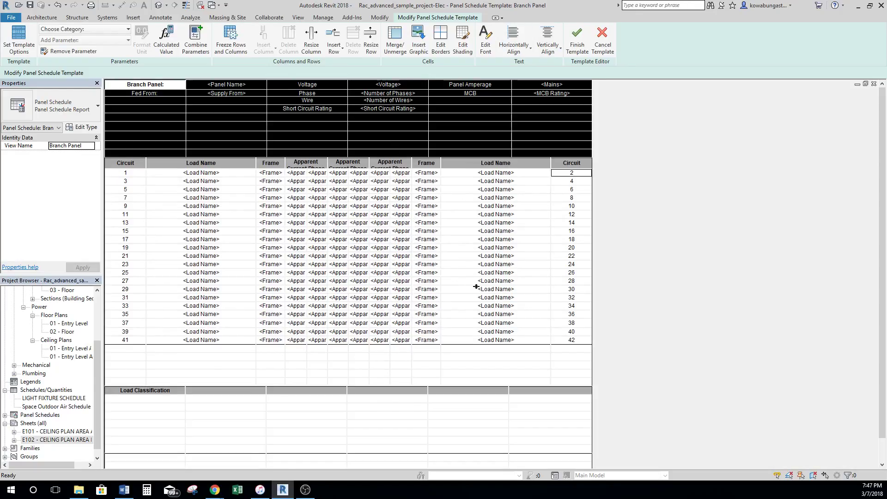
- Add inside borders in the Thin Lines style to circuit rows 1 through 42, and finish editing the template
click(127, 174)
drag(127, 175, 572, 368)
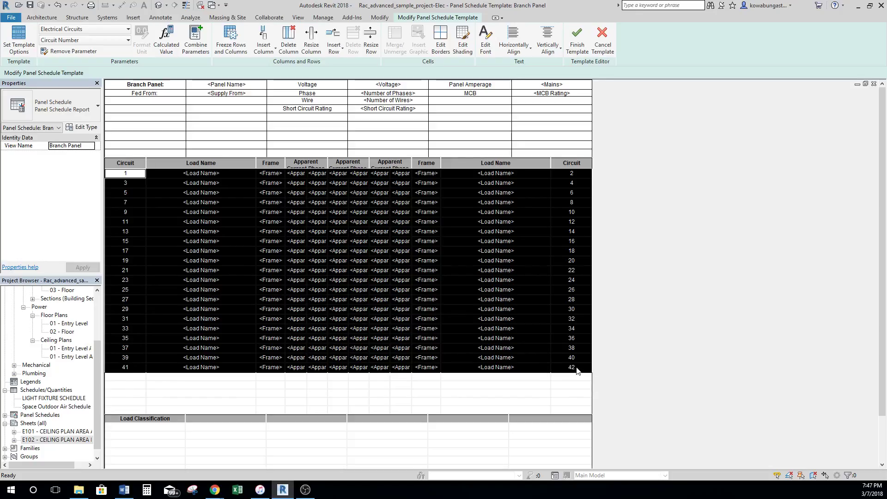
click(444, 39)
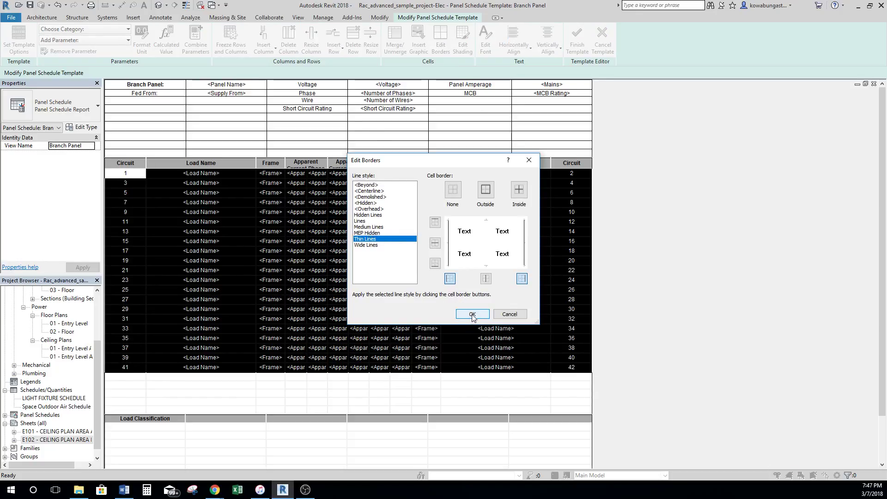
click(486, 190)
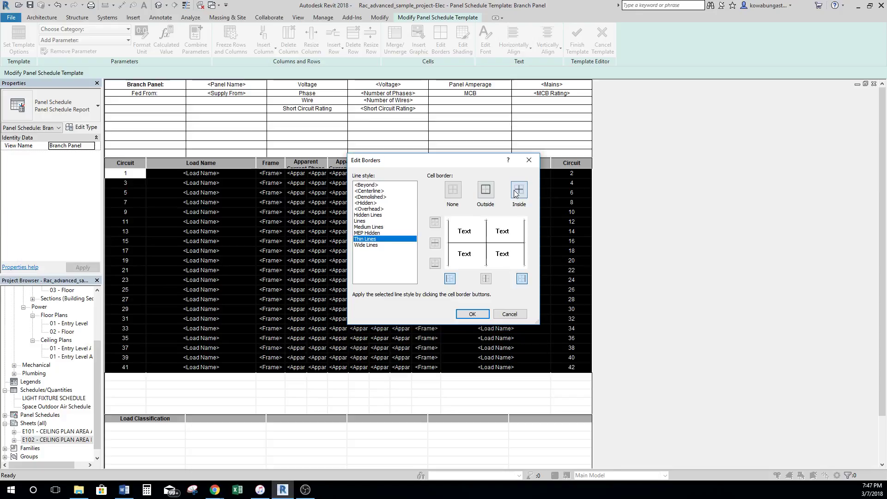
click(471, 314)
click(383, 379)
scroll(382, 370, down, 3)
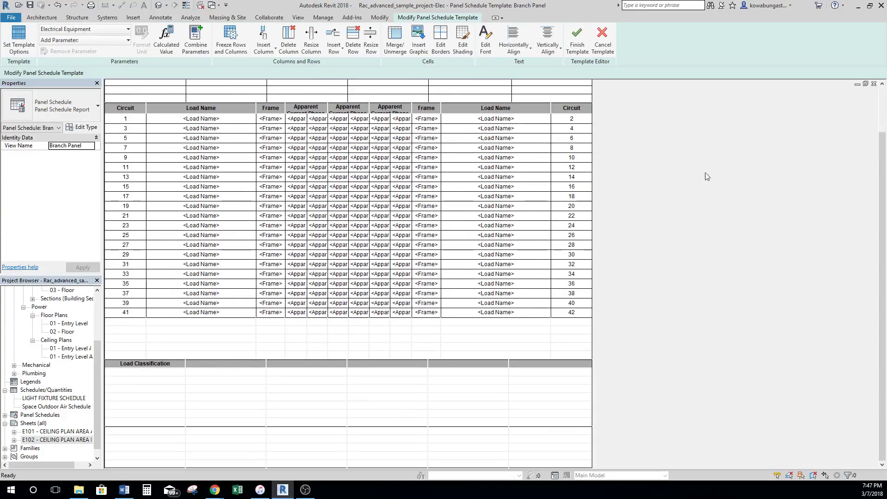
click(576, 39)
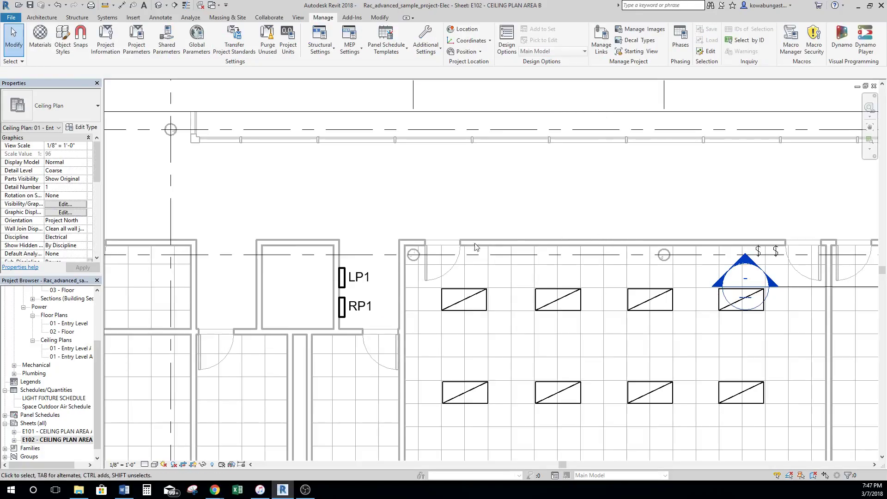
- Reapply the Branch Panel template to panel RP1's schedule, and close the schedule
click(342, 307)
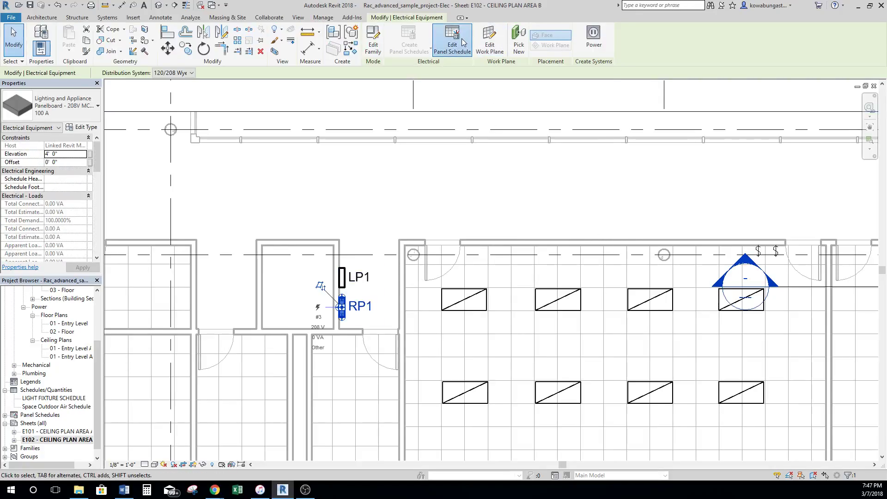
click(463, 40)
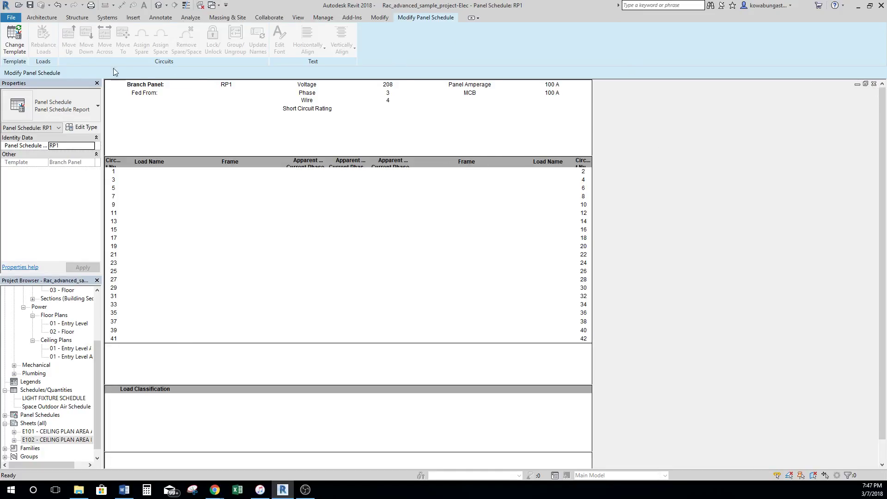
click(16, 51)
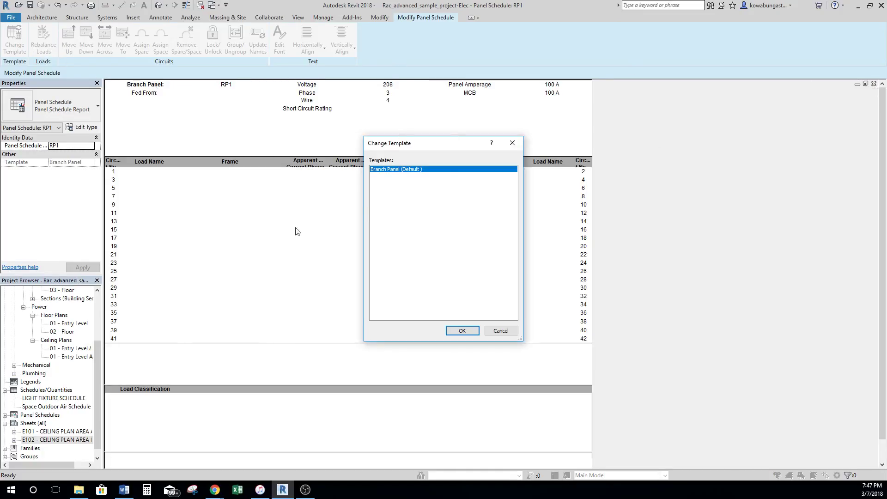
click(462, 331)
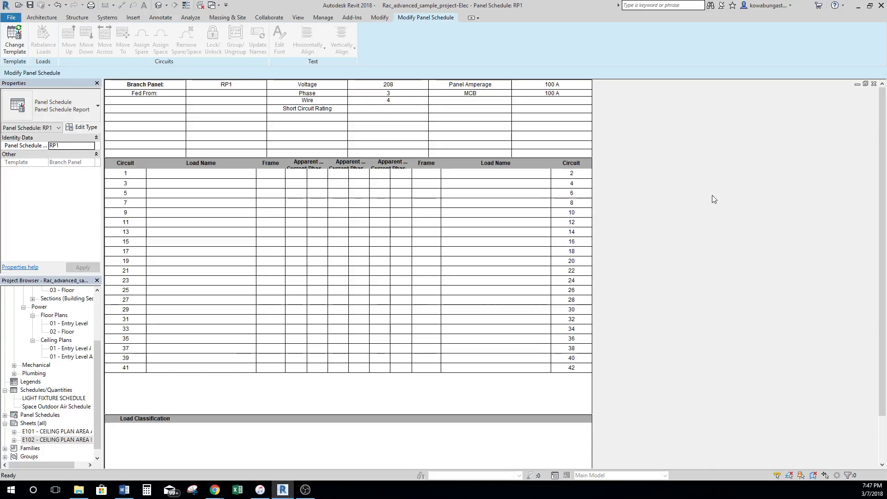
click(875, 83)
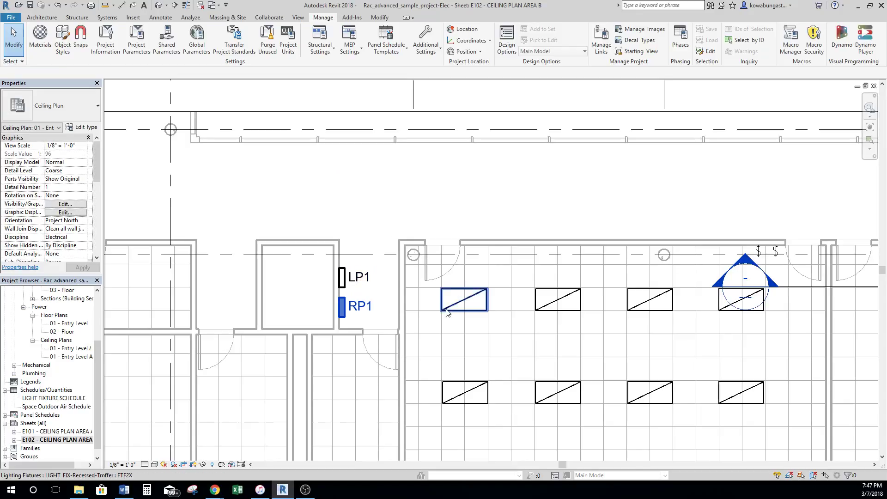
- Select all instances of the FTF2X recessed troffer and assign their circuit to panel LP1
click(341, 307)
click(421, 263)
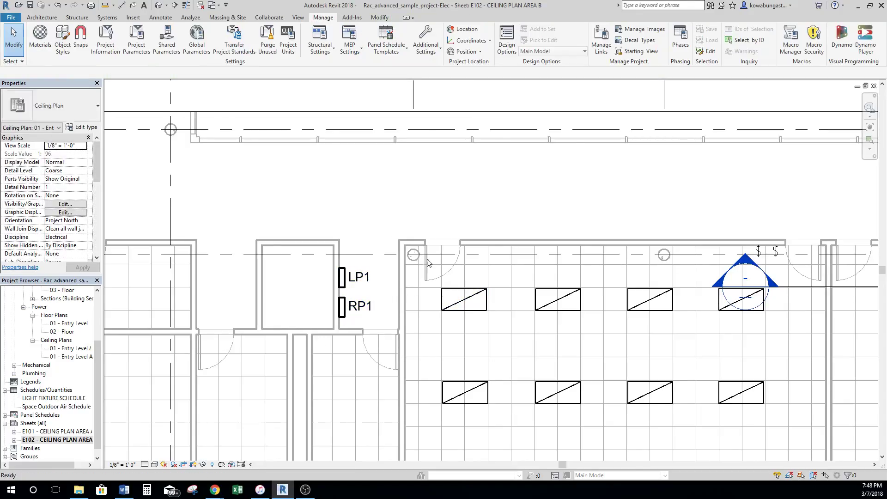
click(461, 296)
right_click(462, 295)
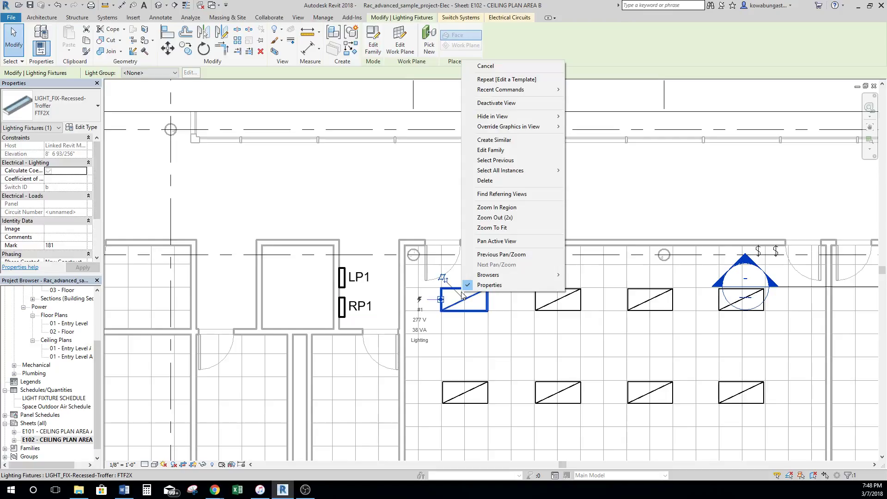
mouse_move(531, 170)
click(590, 171)
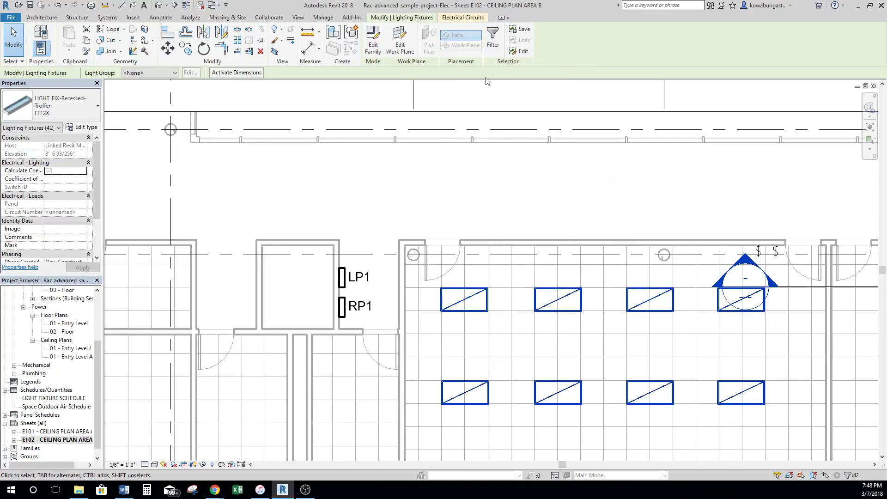
click(462, 18)
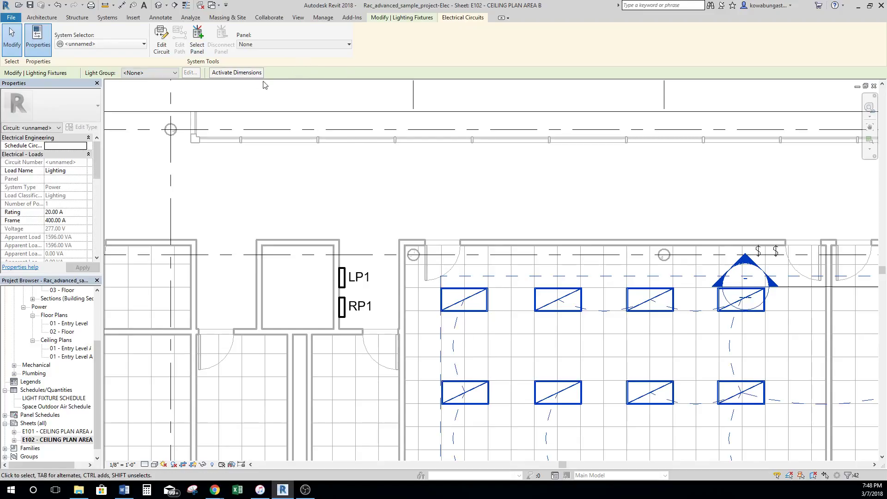
click(197, 41)
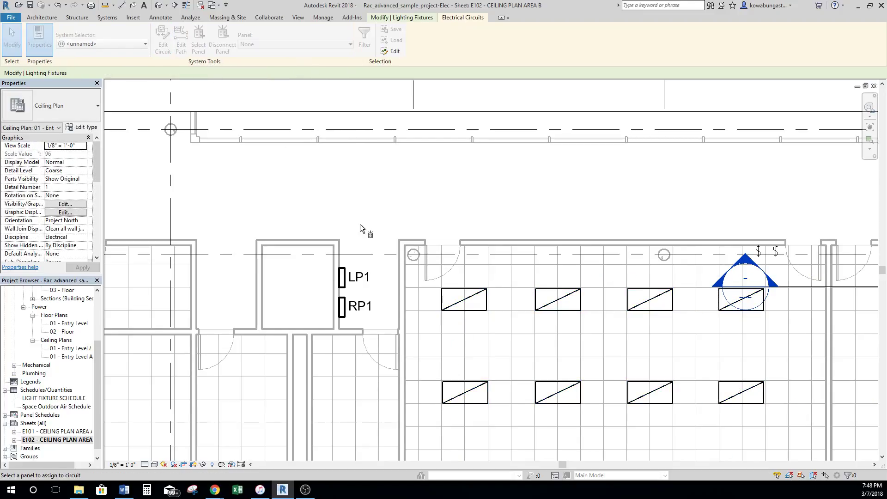
click(342, 276)
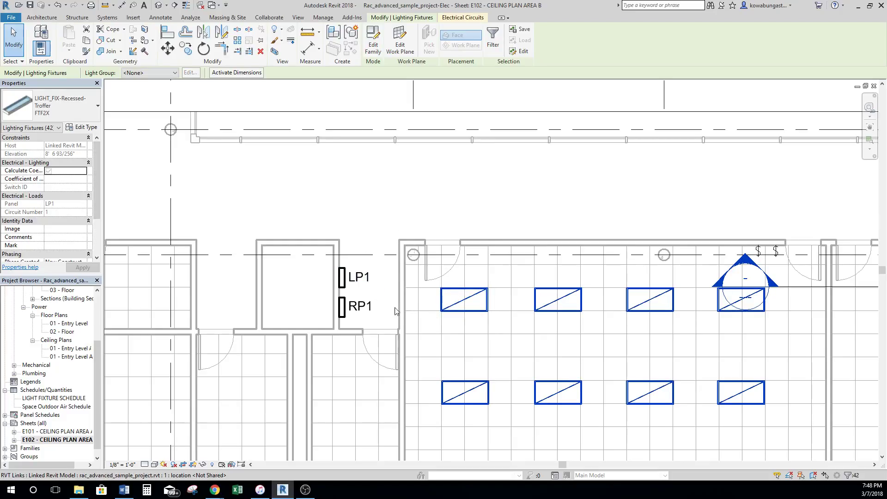
key(Escape)
- Tag the upper-left troffer in the room beside the panels and move the tag just below the fixture
key(t)
key(g)
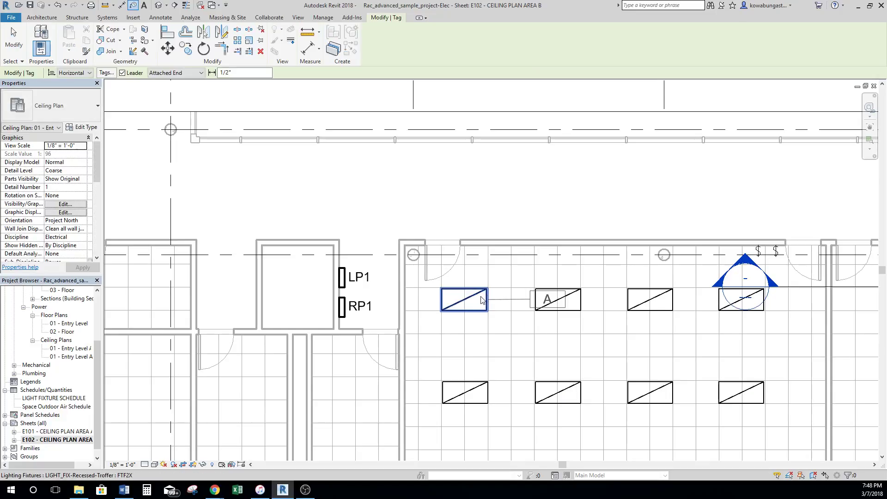
click(481, 300)
drag(549, 313, 480, 328)
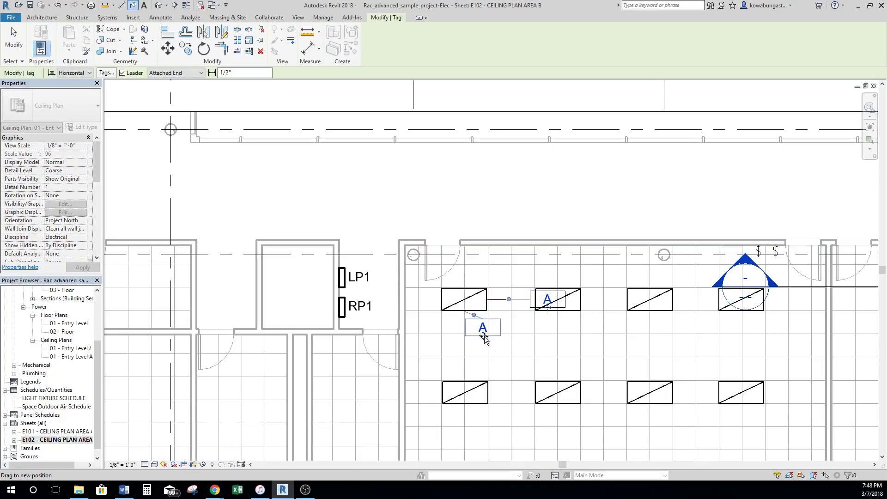
key(Escape)
- Change the new fixture tag's type to Lighting Fixture Circuit Tag Standard
click(482, 331)
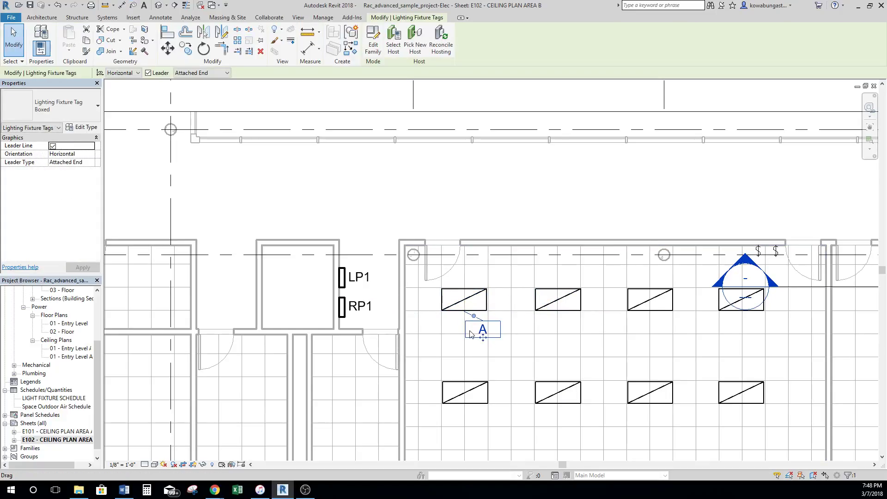
click(69, 109)
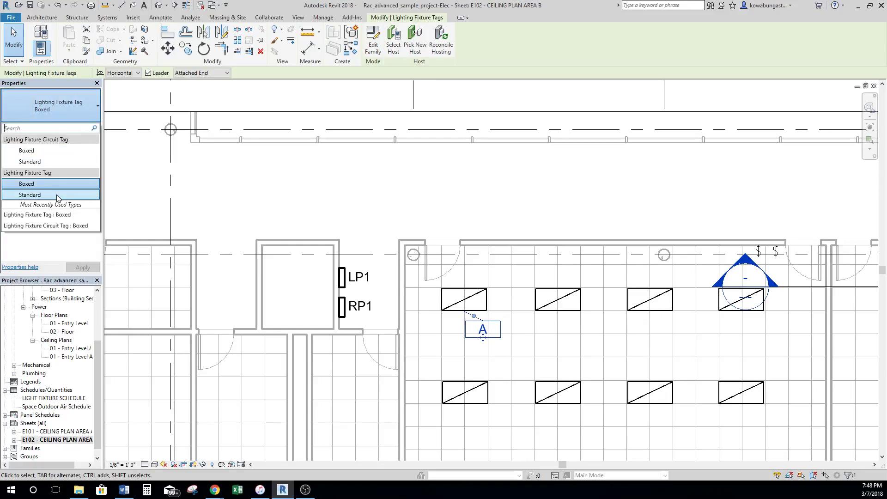
click(56, 161)
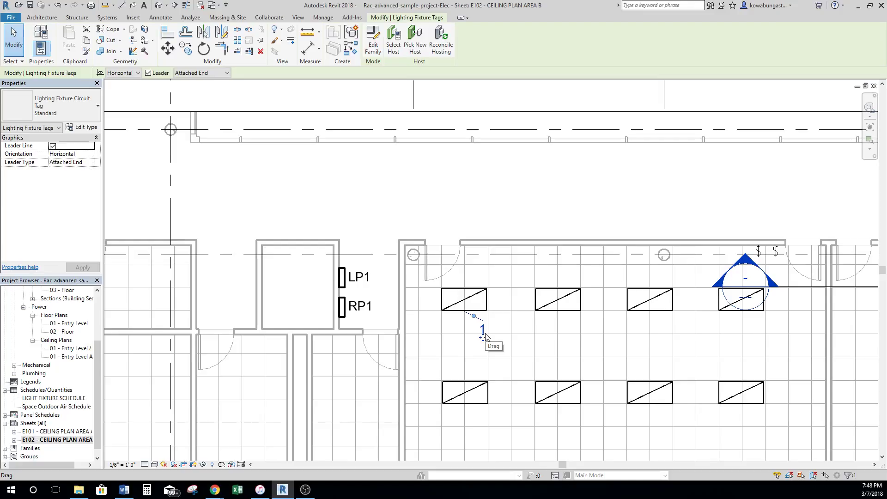
- Deselect the fixture tag and open the default Branch Panel schedule template with two columns, circuits across, for editing
click(492, 331)
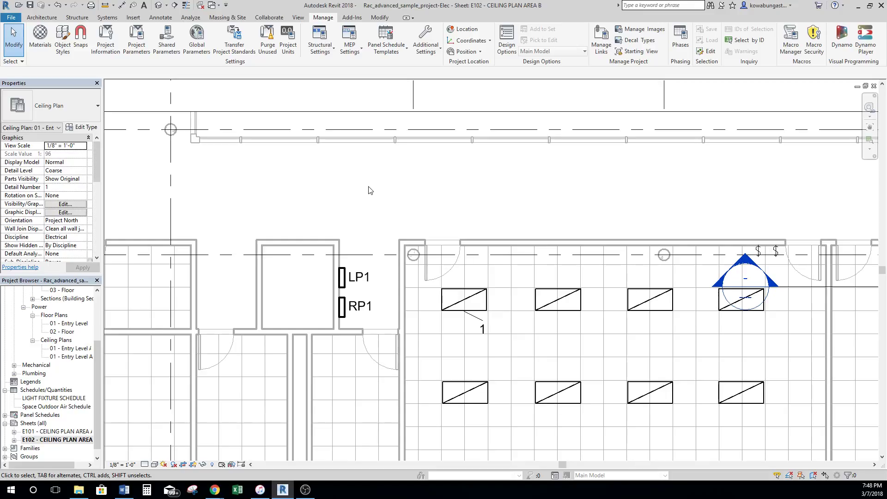
click(386, 48)
click(396, 87)
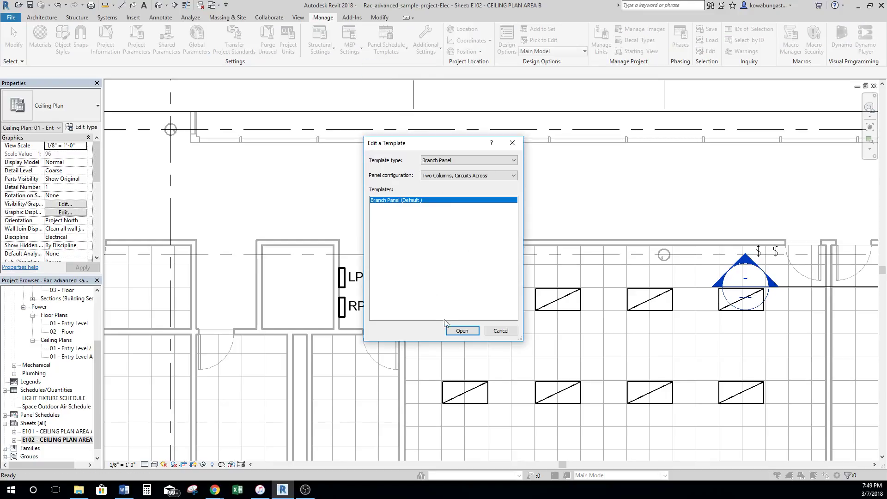
click(462, 331)
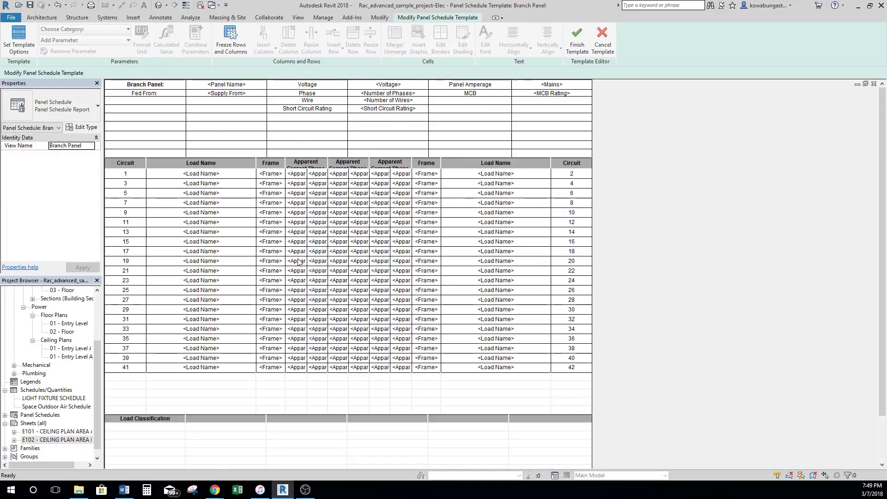
- Insert a blank row above the Branch Panel header row, spanning the full width of the template
drag(138, 85, 539, 88)
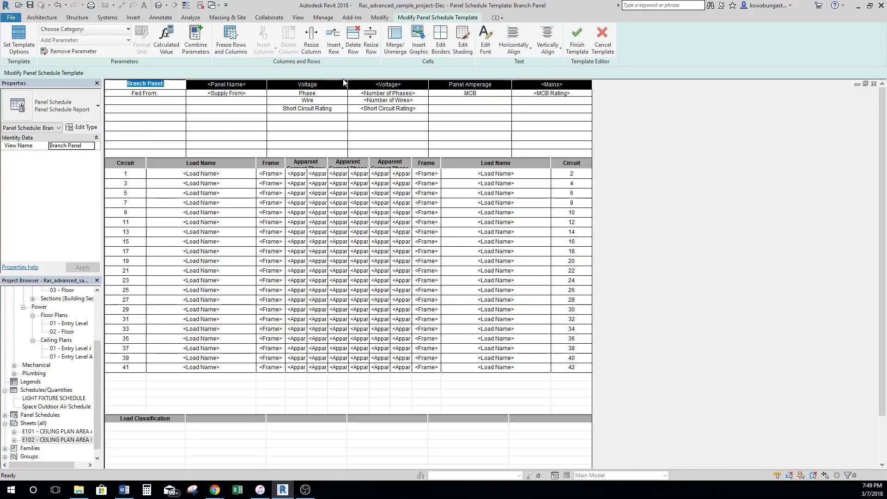
click(334, 54)
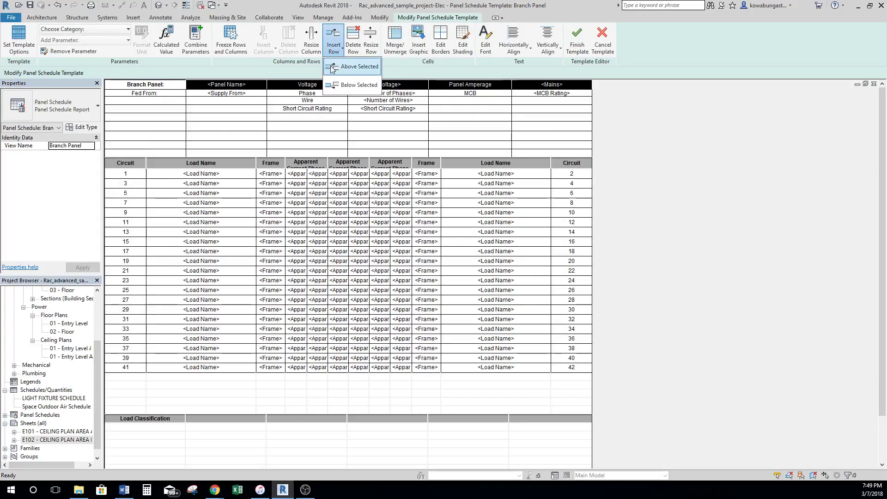
click(344, 84)
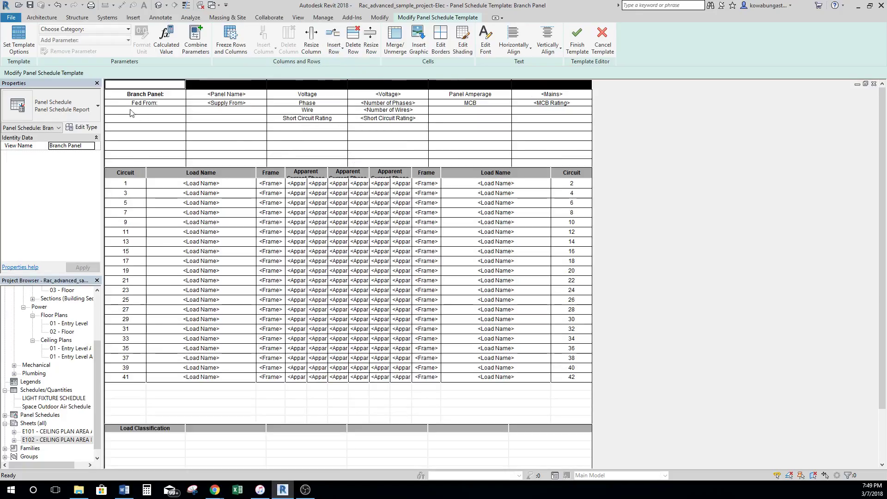
click(144, 85)
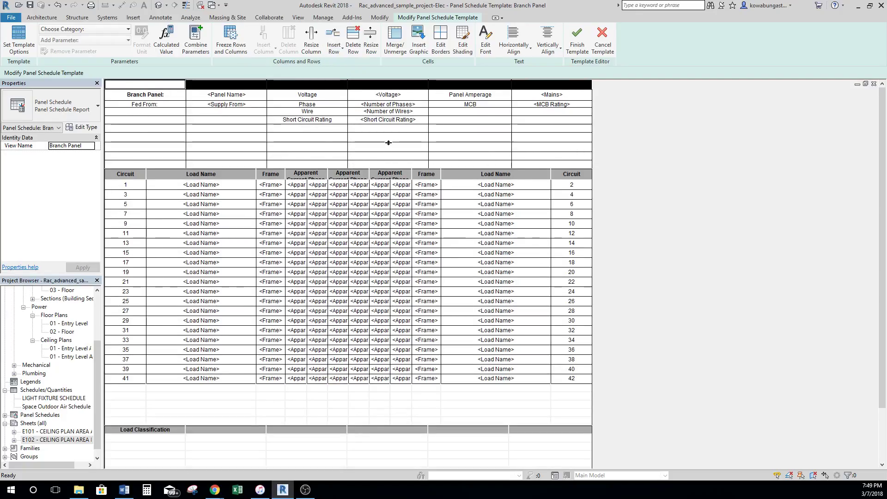
click(155, 95)
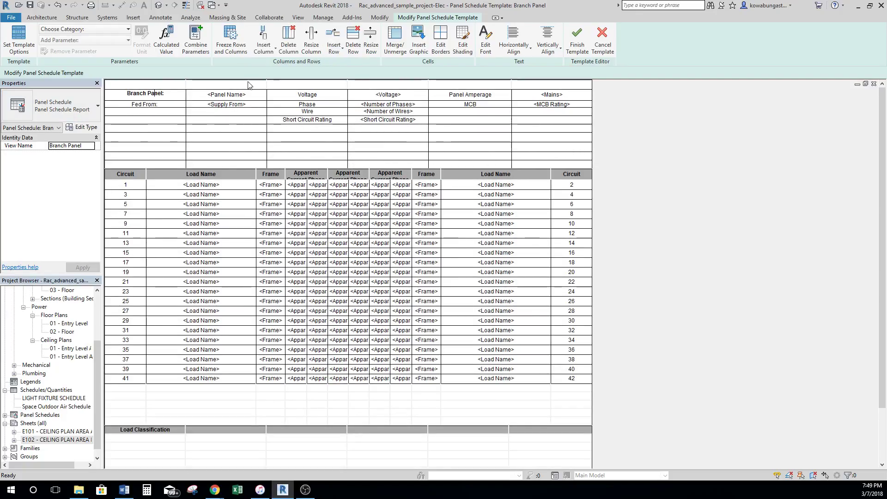